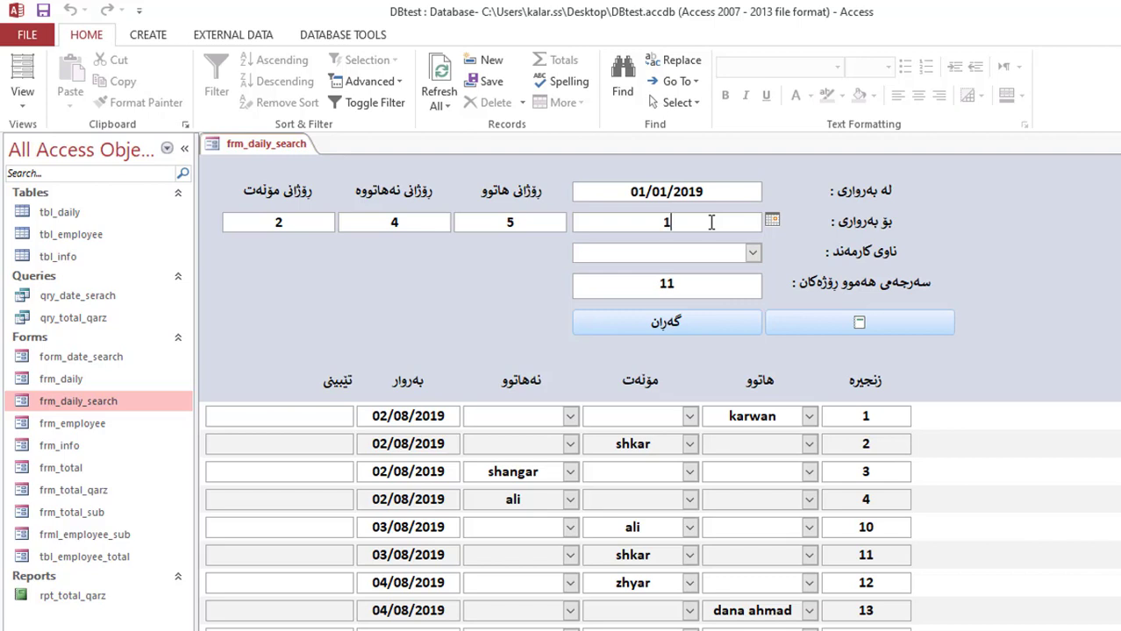
- Set the search form's end date to 01/09/2019, choose an employee and run the search before closing the form
{"action": "type", "text": "9/2019"}
{"action": "key", "text": "Tab"}
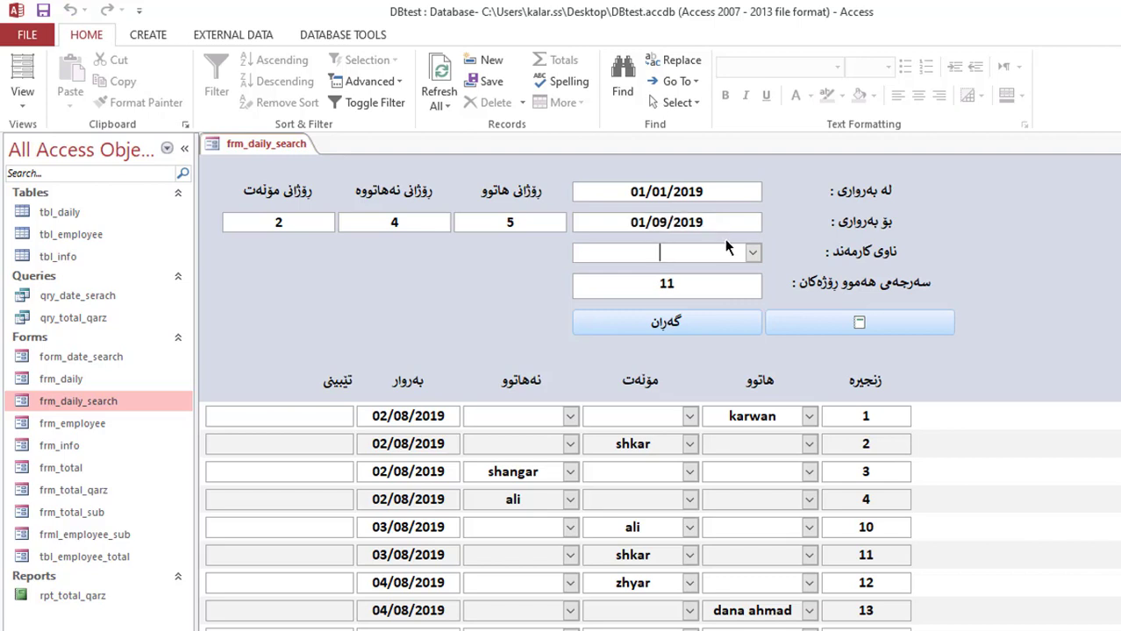
{"action": "left_click", "coordinate": [752, 255]}
{"action": "left_click", "coordinate": [666, 345]}
{"action": "left_click", "coordinate": [662, 320]}
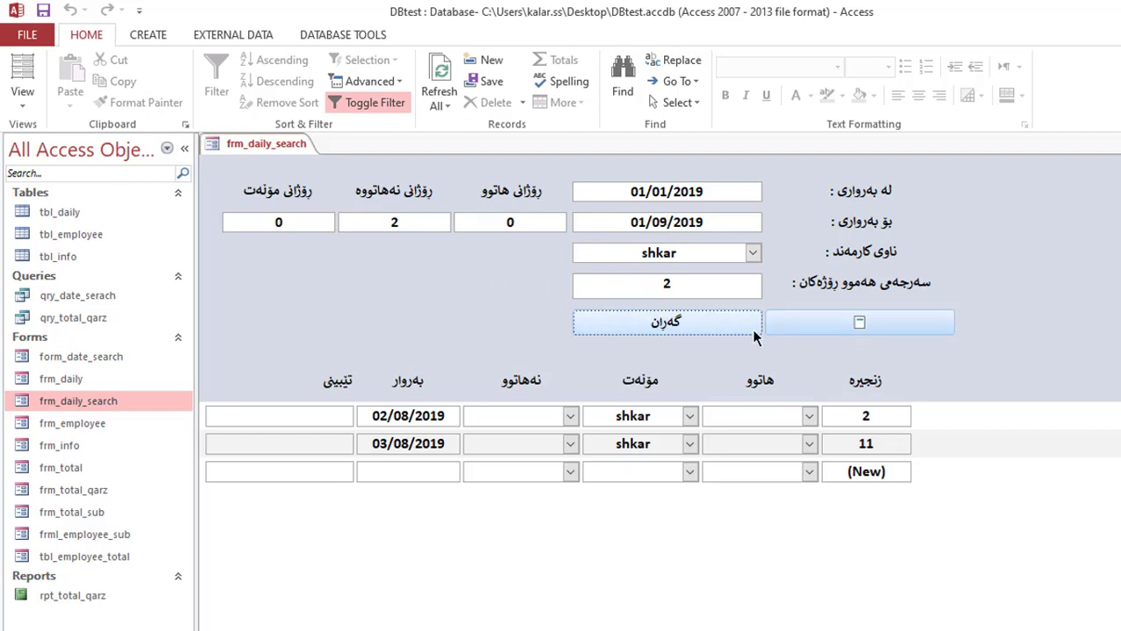
{"action": "right_click", "coordinate": [278, 147]}
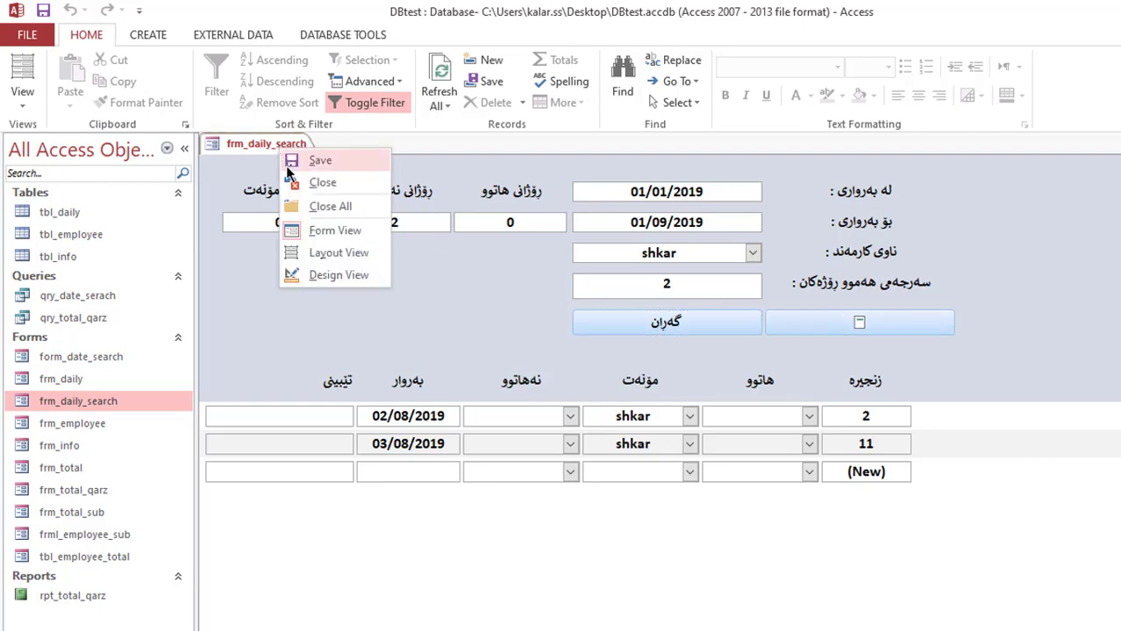
{"action": "left_click", "coordinate": [302, 185]}
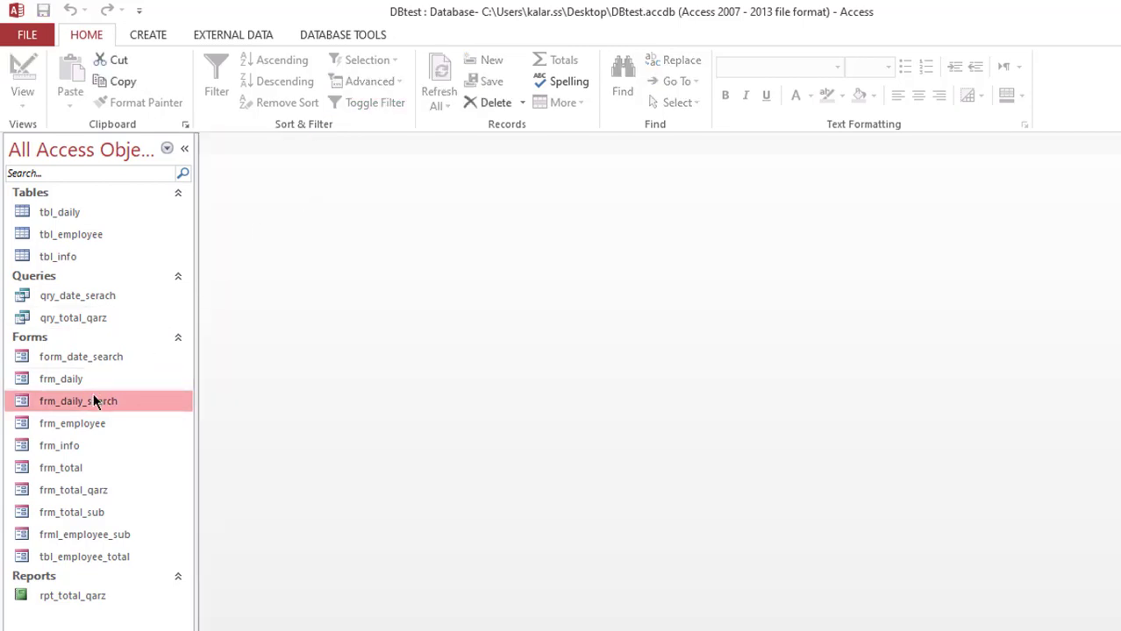
- Start a Report Wizard report based on tbl_daily that includes all of its fields
{"action": "left_click", "coordinate": [149, 35]}
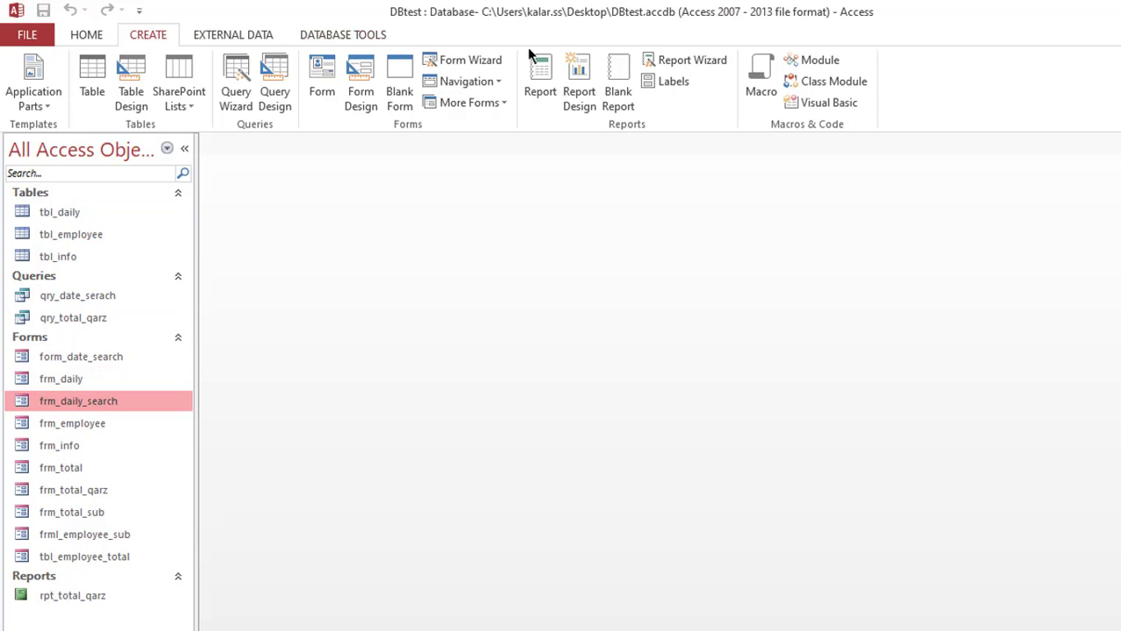
{"action": "left_click", "coordinate": [660, 60]}
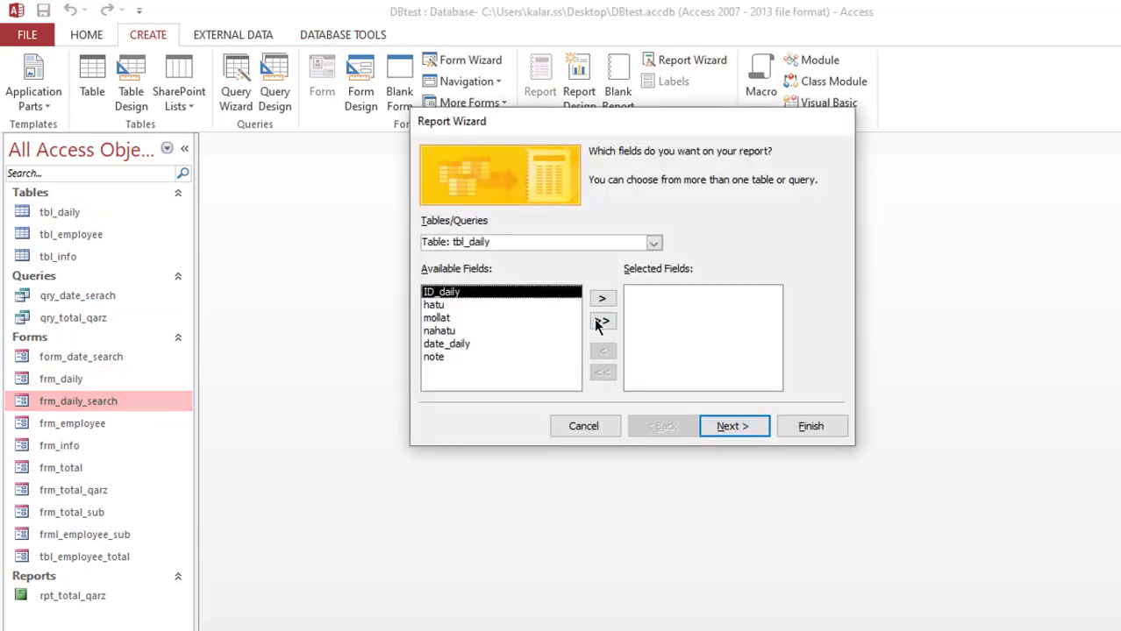
{"action": "left_click", "coordinate": [599, 323]}
{"action": "left_click", "coordinate": [724, 425]}
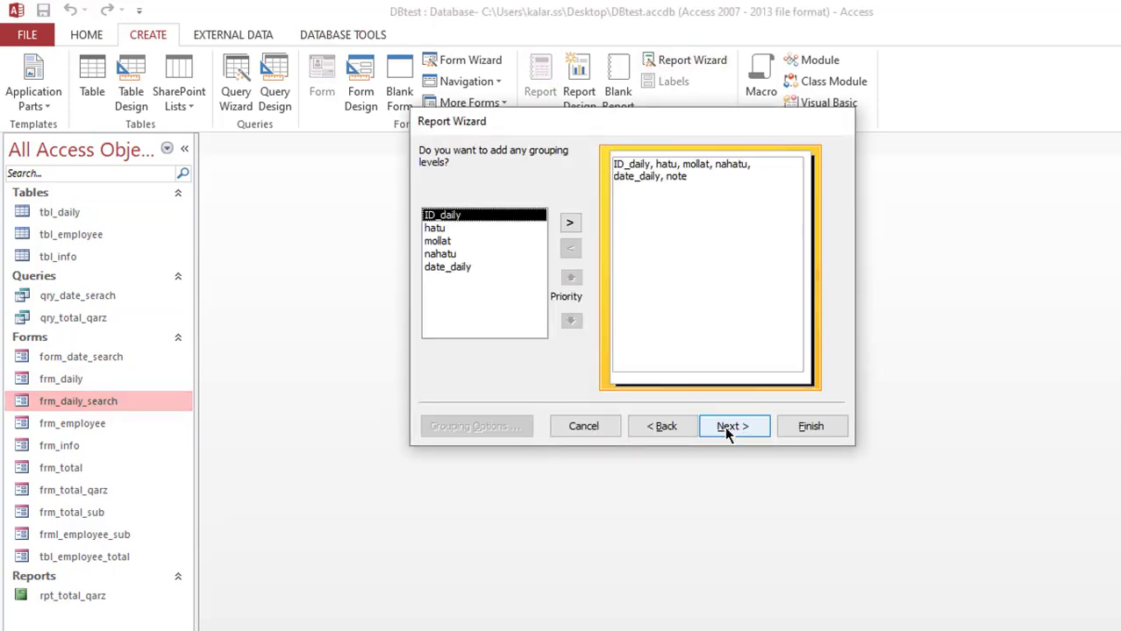
- Finish the wizard report without grouping, sorted by ID_daily in a tabular portrait layout and titled rpt_daily
{"action": "left_click", "coordinate": [724, 426]}
{"action": "left_click", "coordinate": [748, 213]}
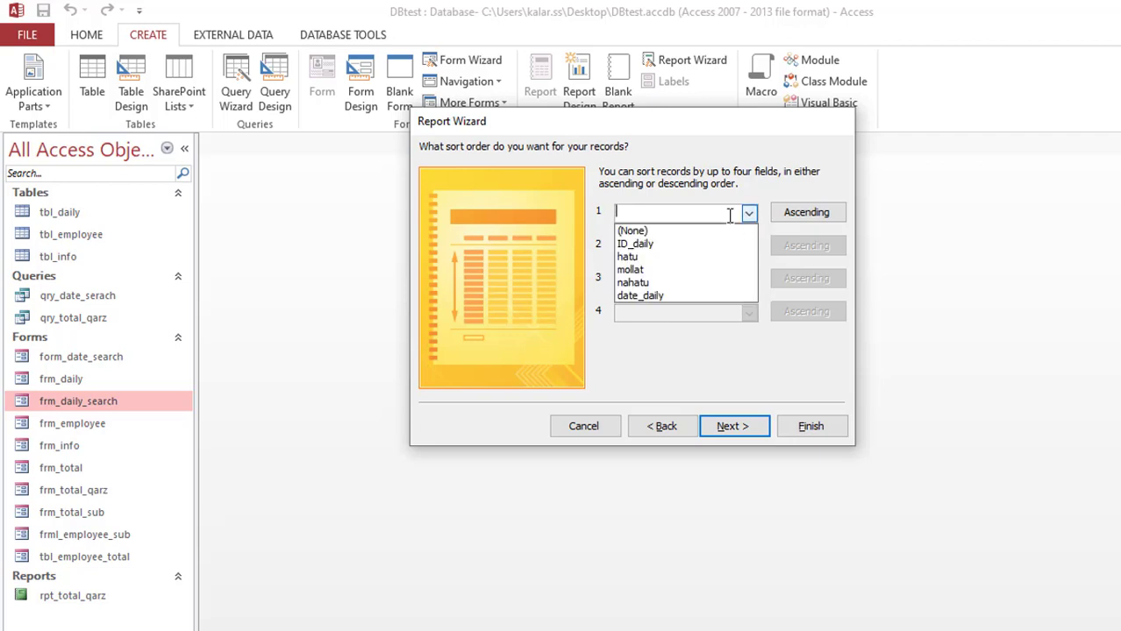
{"action": "left_click", "coordinate": [635, 243]}
{"action": "left_click", "coordinate": [721, 426]}
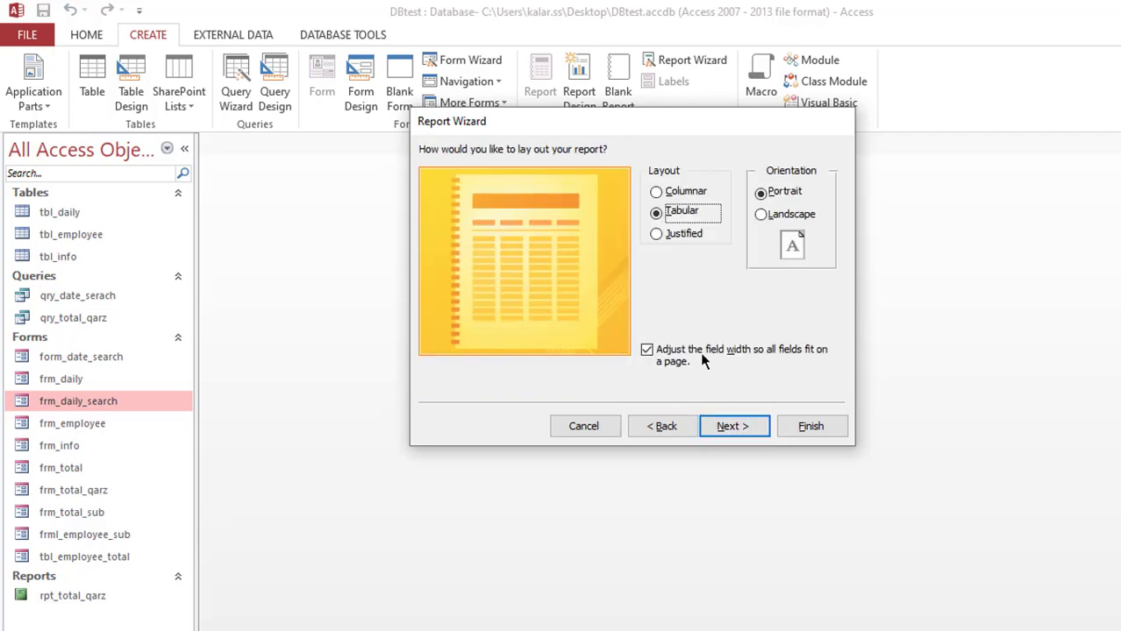
{"action": "left_click", "coordinate": [714, 427]}
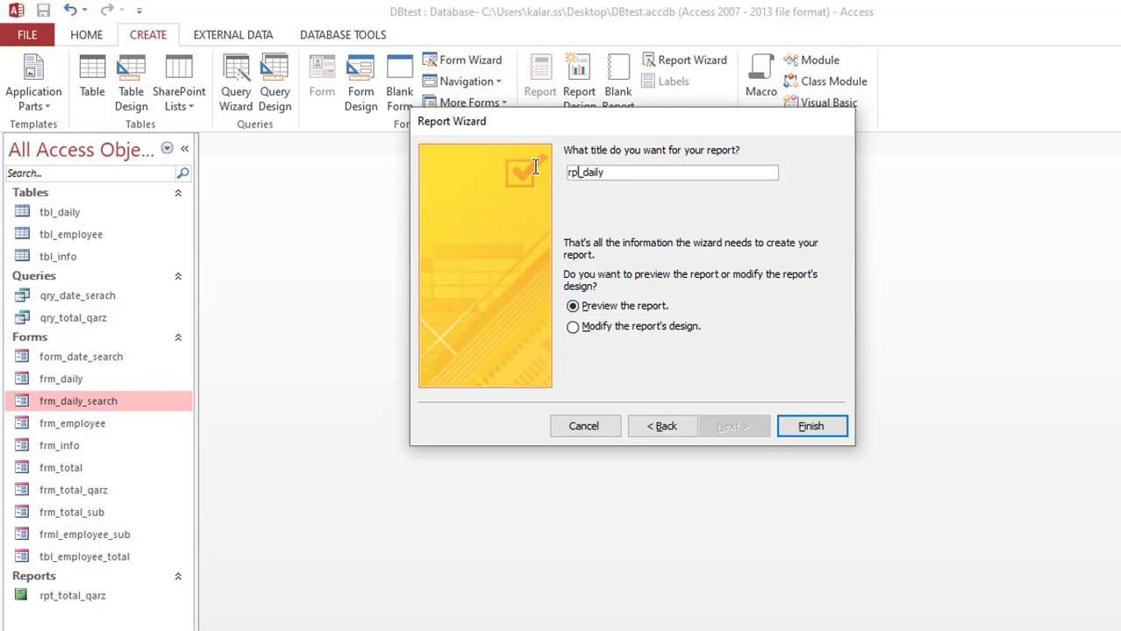
{"action": "left_click", "coordinate": [805, 429]}
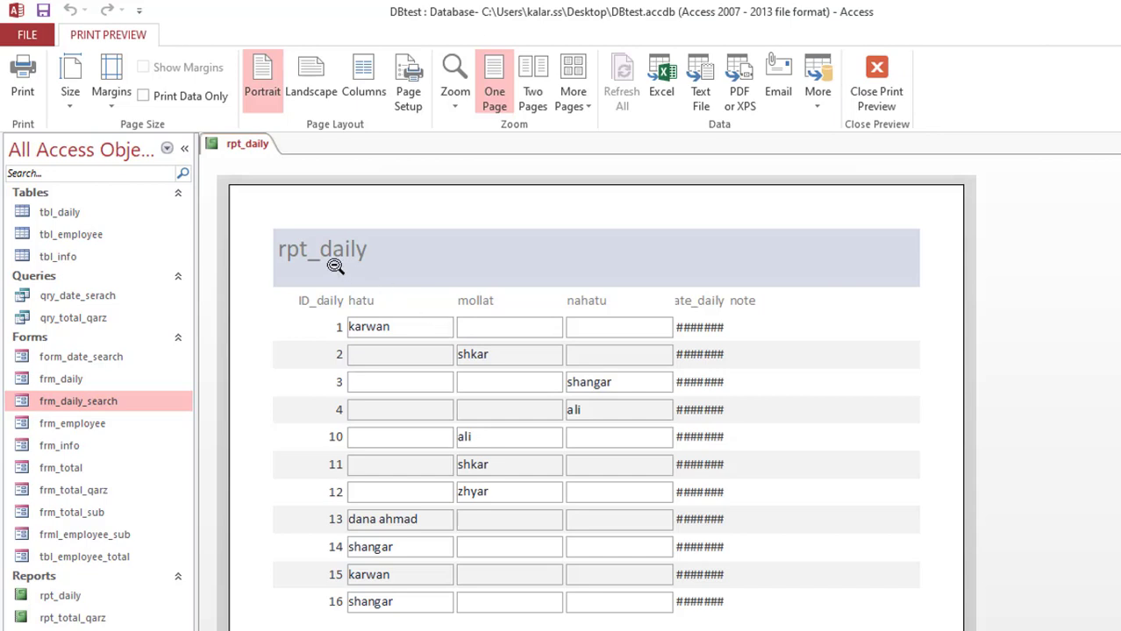
- Open frm_daily_search alongside the report and compare its header with the rpt_daily preview
{"action": "right_click", "coordinate": [118, 396]}
{"action": "left_click", "coordinate": [151, 410]}
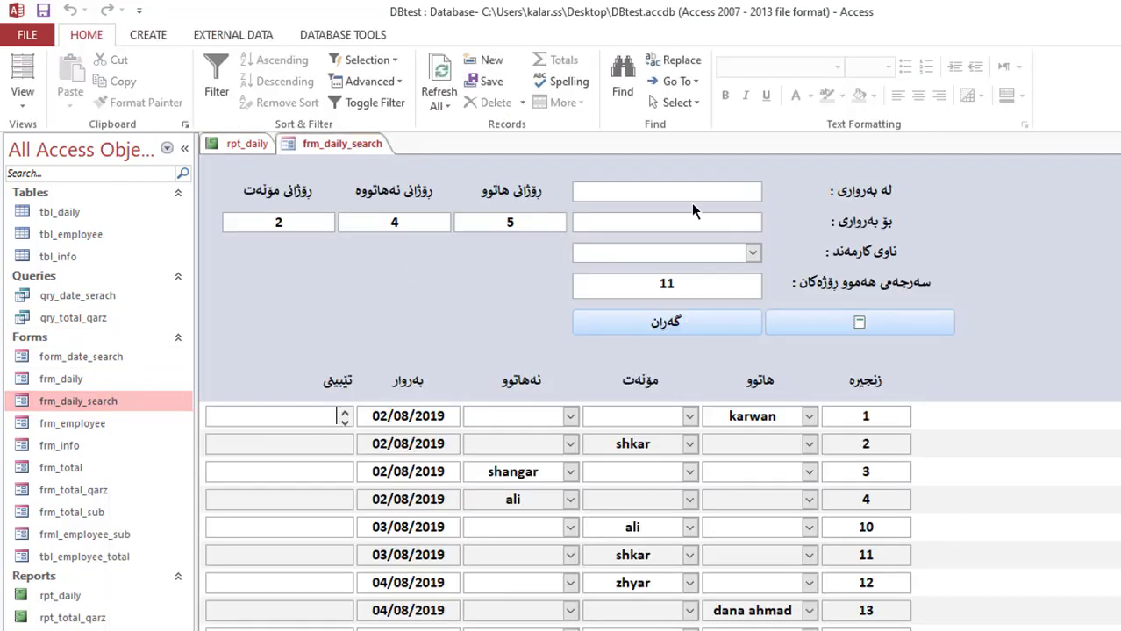
{"action": "left_click", "coordinate": [236, 143]}
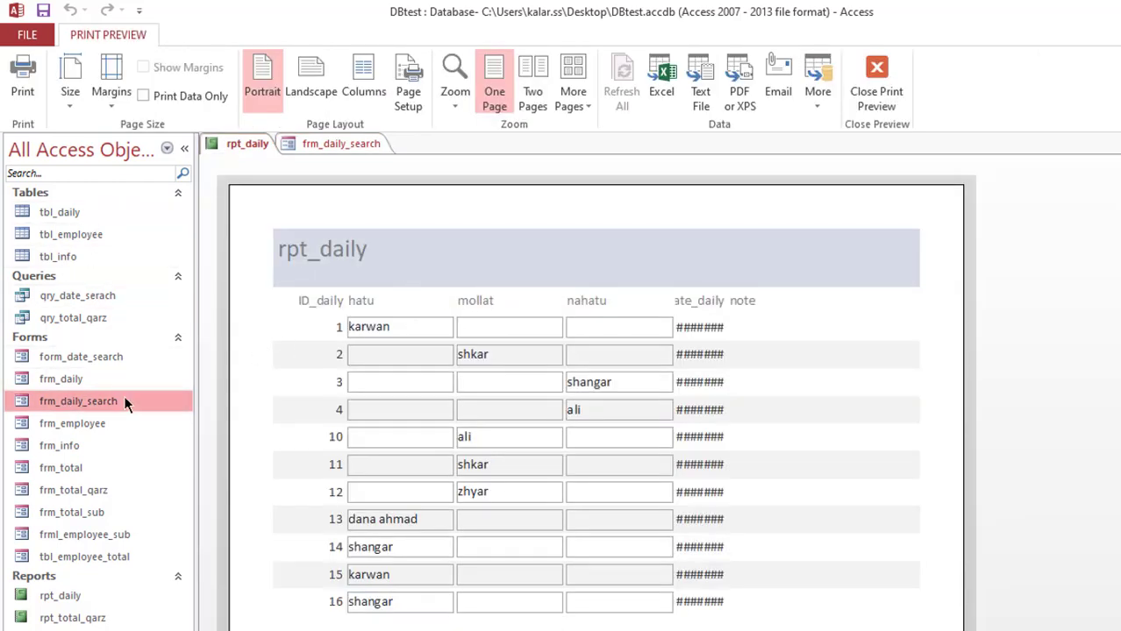
{"action": "left_click", "coordinate": [331, 146]}
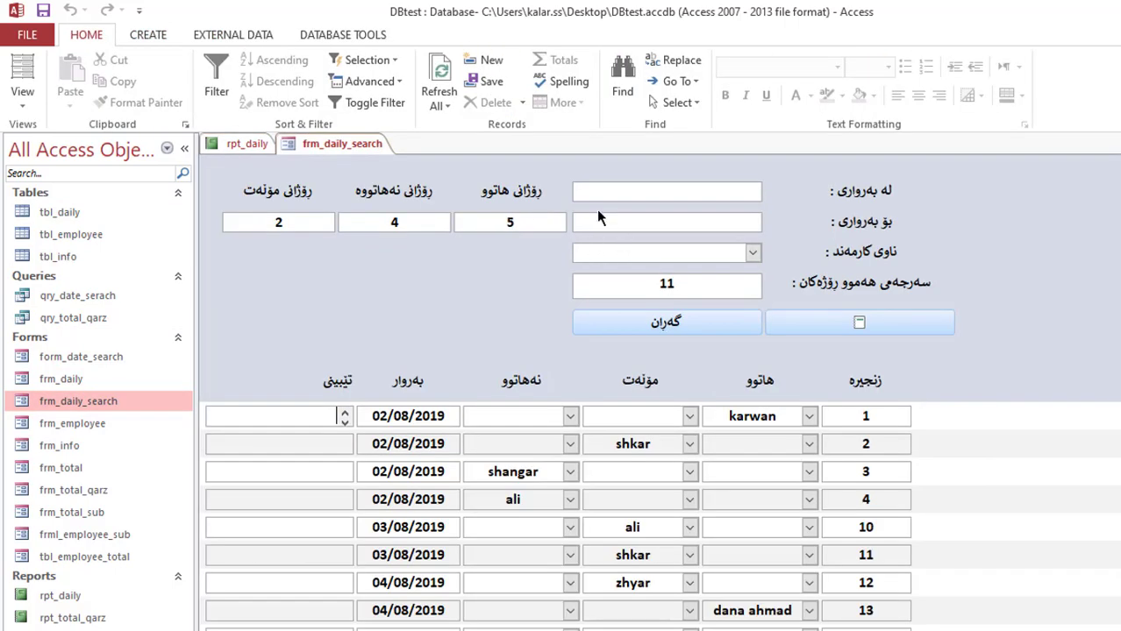
- Open rpt_daily in Design view and enlarge the report header to about 6 cm high
{"action": "left_click", "coordinate": [250, 145]}
{"action": "right_click", "coordinate": [254, 144]}
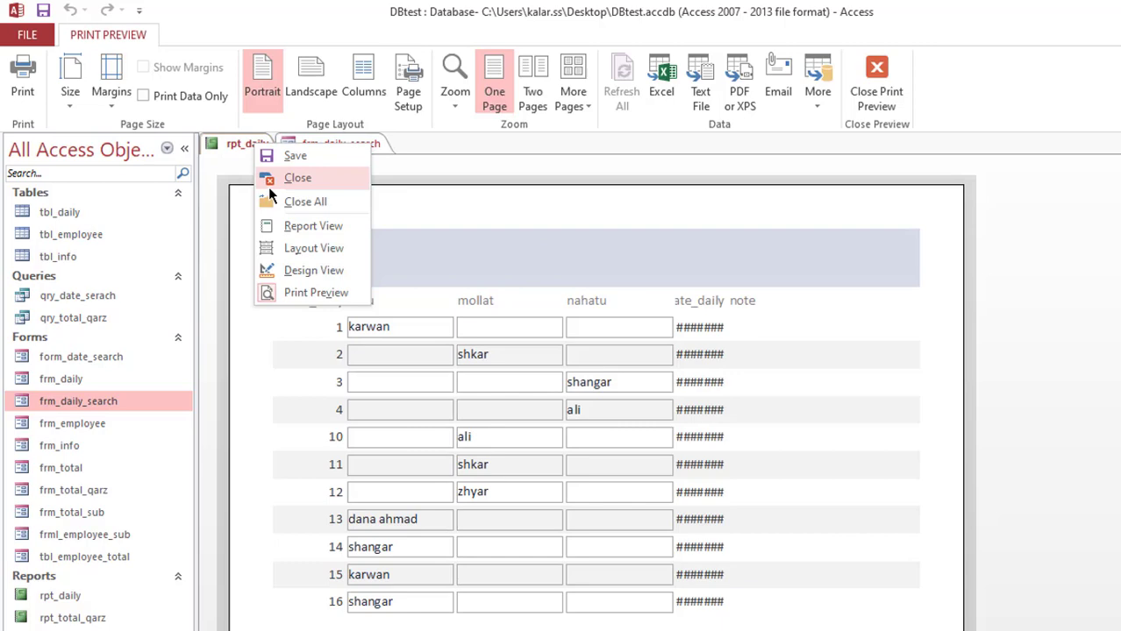
{"action": "left_click", "coordinate": [295, 273]}
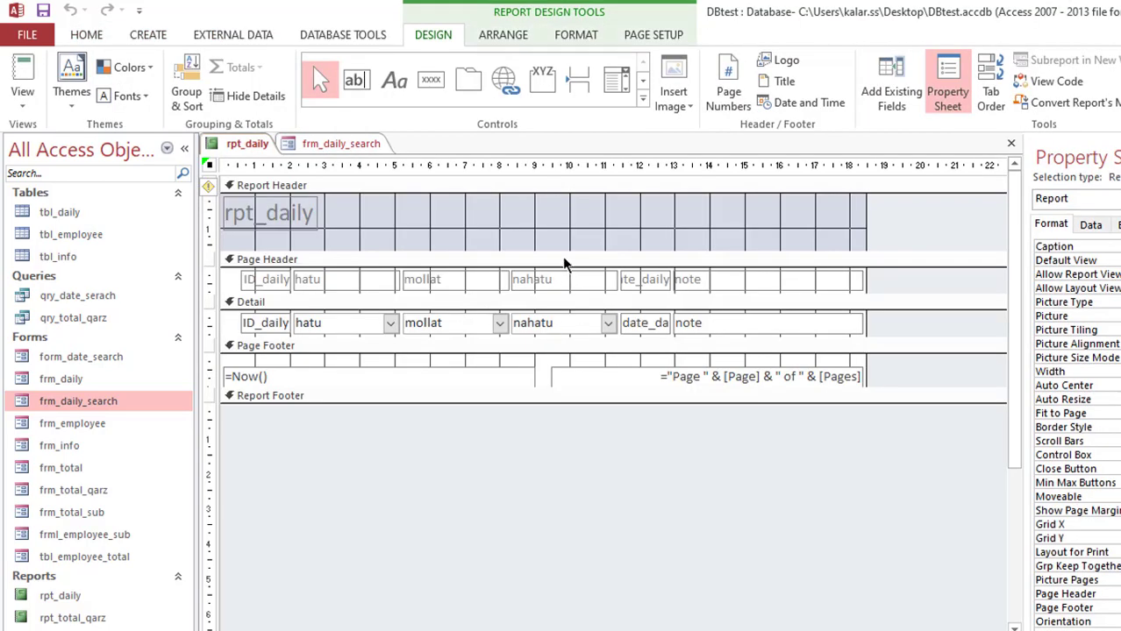
{"action": "left_click_drag", "start_coordinate": [551, 252], "coordinate": [544, 403]}
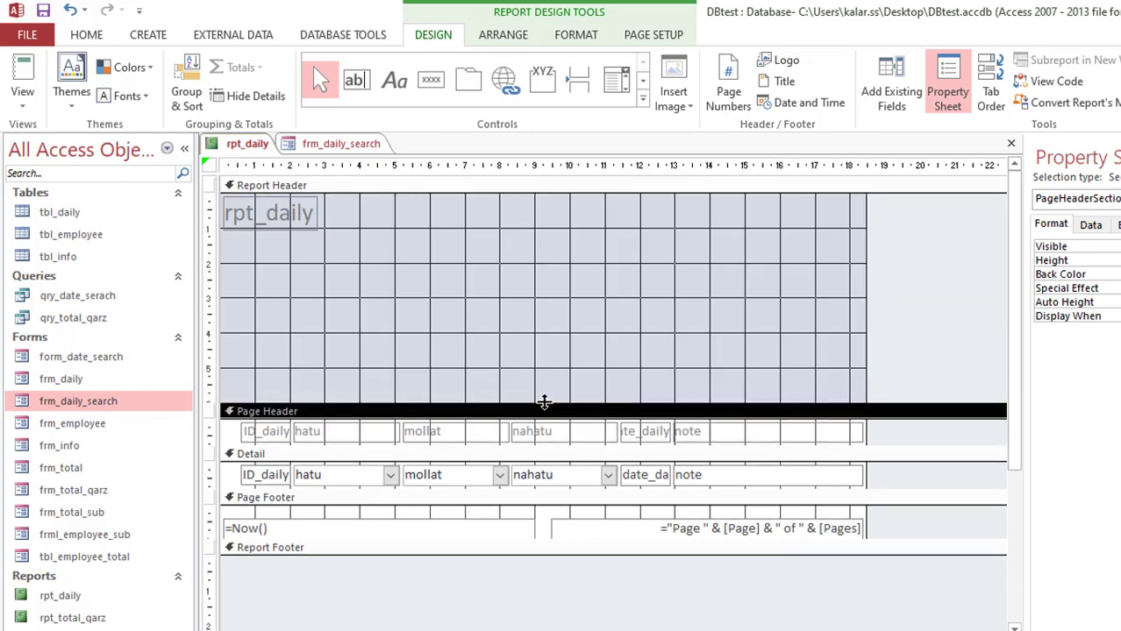
- Open frm_daily_search in Design view and copy the search, count and button controls from its form header
{"action": "left_click", "coordinate": [342, 145]}
{"action": "right_click", "coordinate": [341, 142]}
{"action": "left_click", "coordinate": [381, 245]}
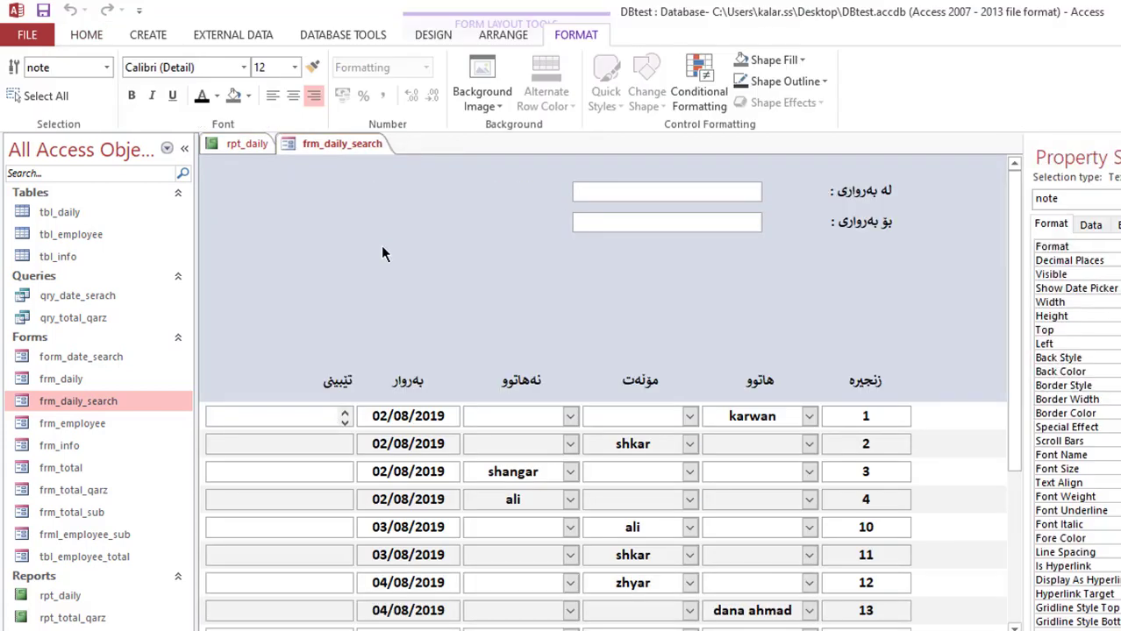
{"action": "right_click", "coordinate": [342, 143]}
{"action": "left_click", "coordinate": [399, 263]}
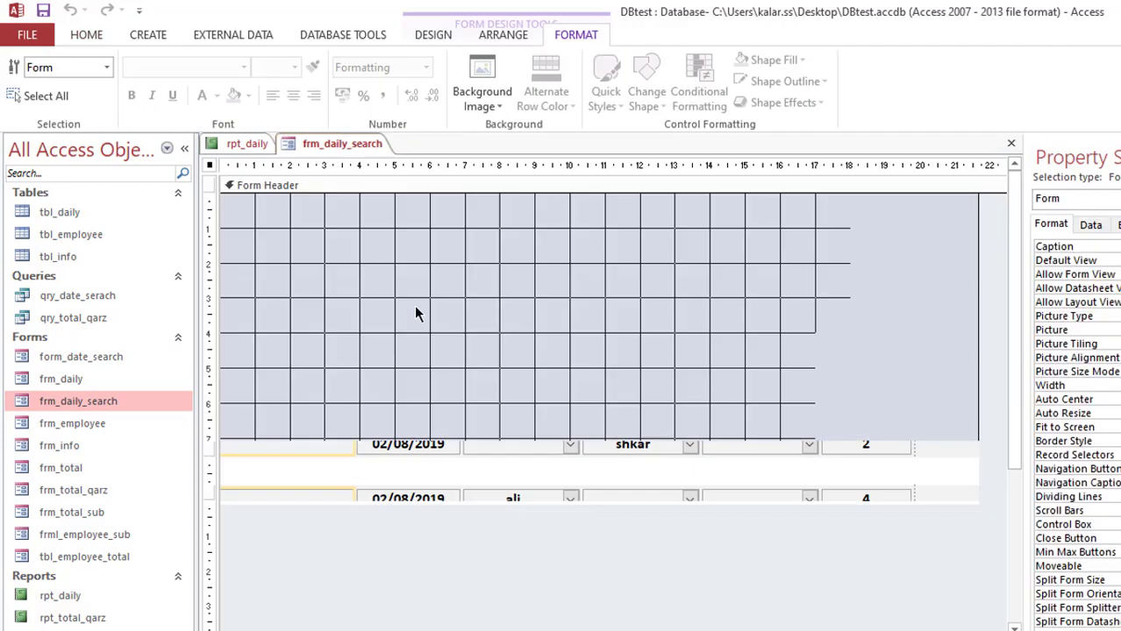
{"action": "left_click_drag", "start_coordinate": [248, 210], "coordinate": [886, 358]}
{"action": "right_click", "coordinate": [459, 248]}
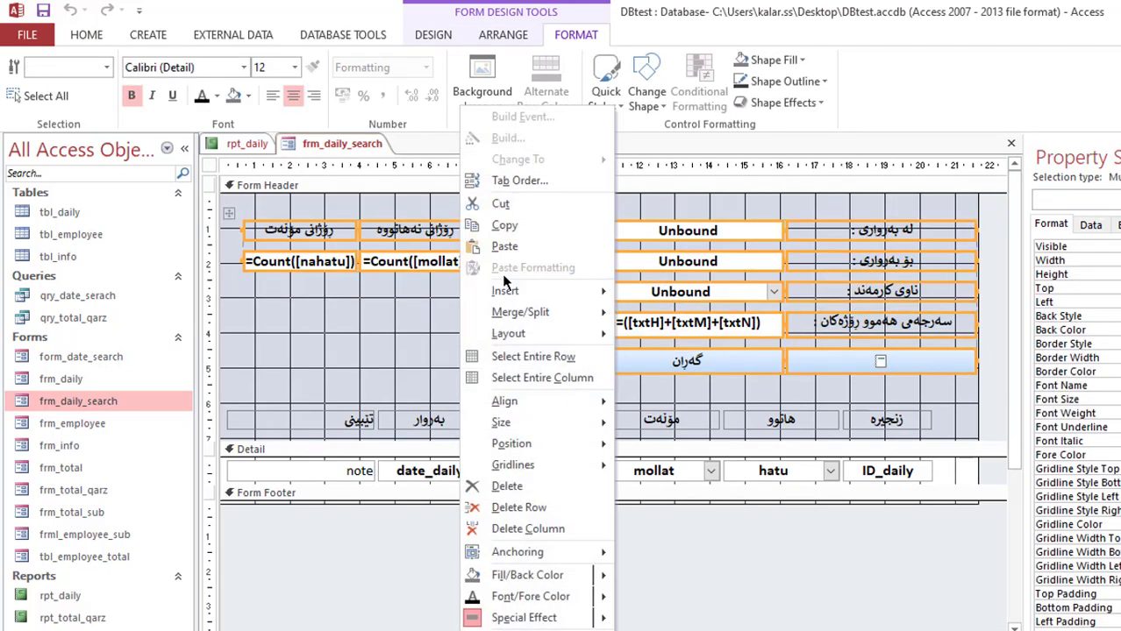
{"action": "left_click", "coordinate": [504, 226]}
- Paste the copied form controls into the report header of rpt_daily
{"action": "left_click", "coordinate": [246, 144]}
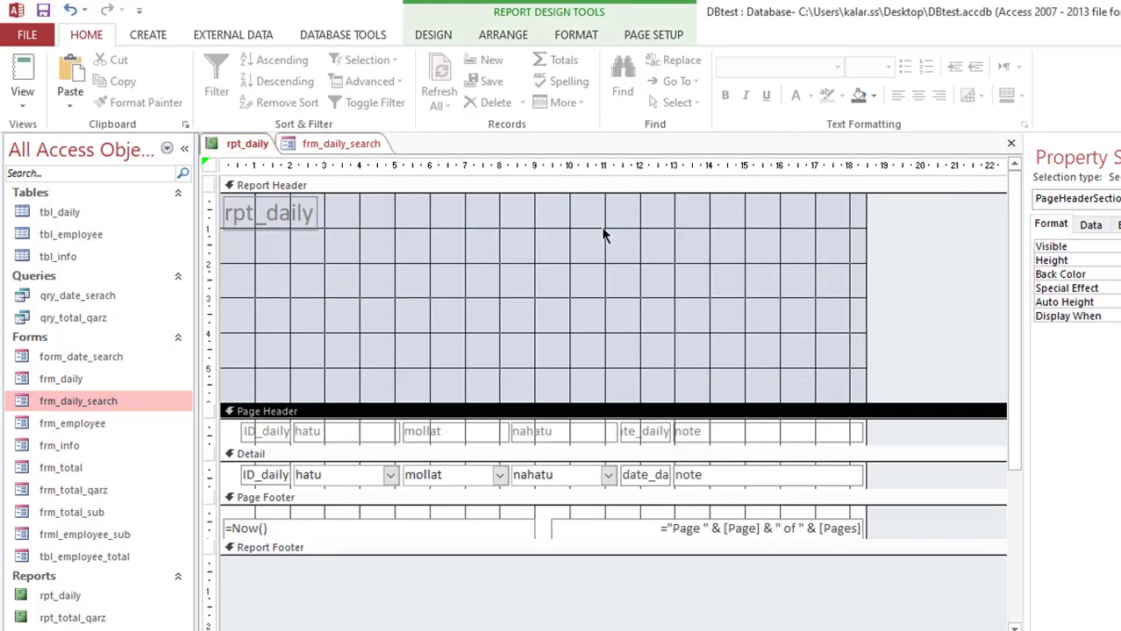
{"action": "left_click", "coordinate": [661, 240]}
{"action": "right_click", "coordinate": [660, 240]}
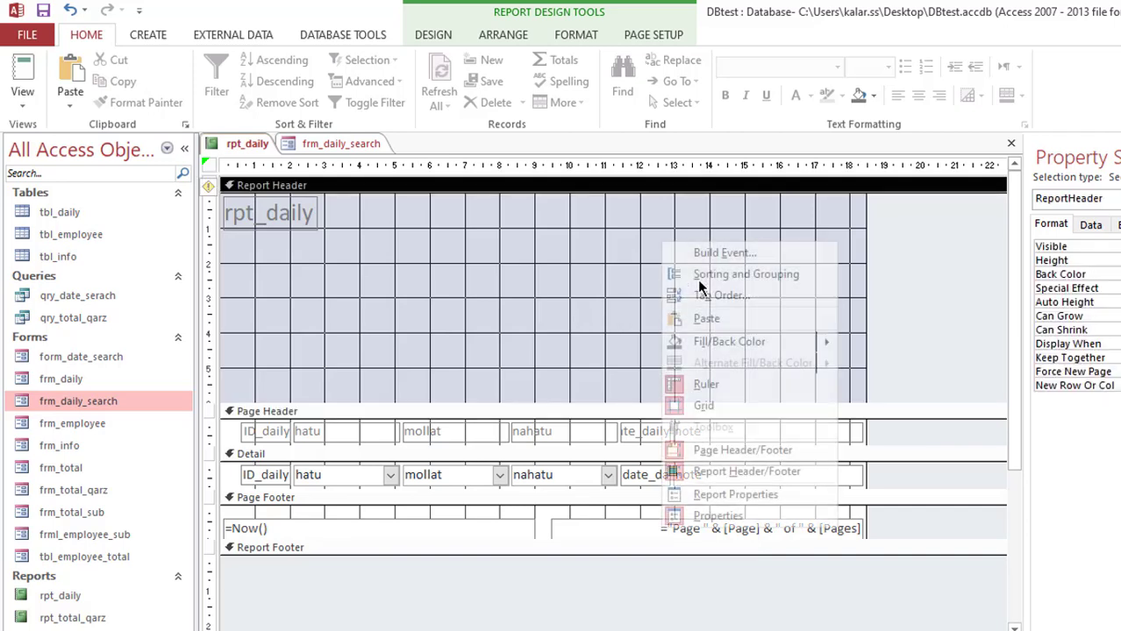
{"action": "left_click", "coordinate": [688, 321]}
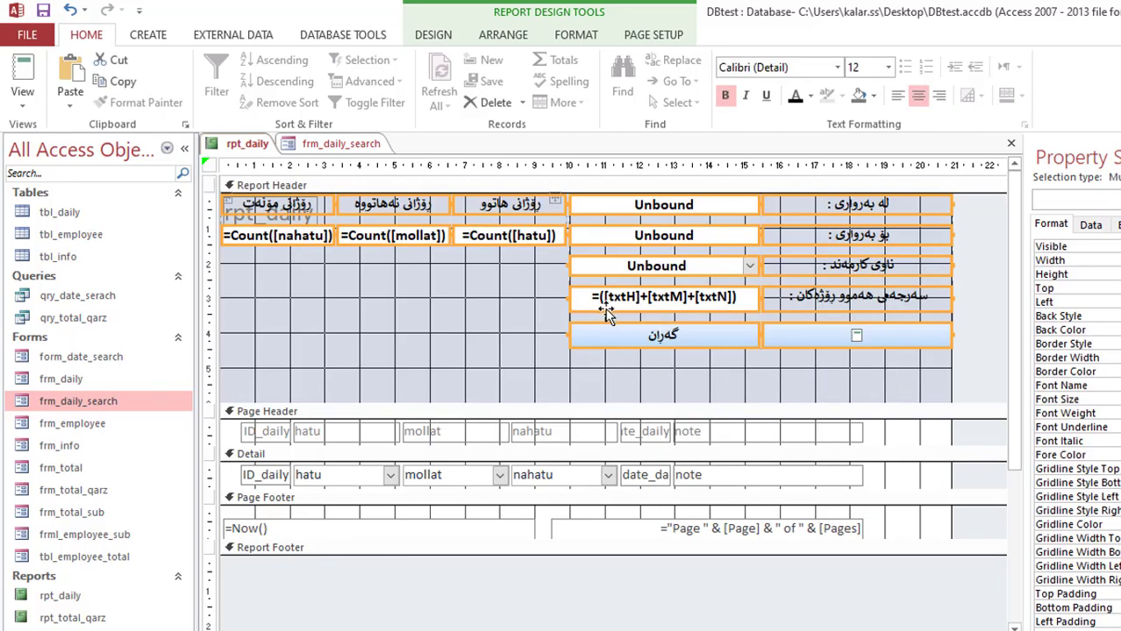
{"action": "left_click", "coordinate": [662, 373]}
- Delete the two pasted command buttons and clear their empty layout cells from the report header
{"action": "left_click", "coordinate": [649, 335]}
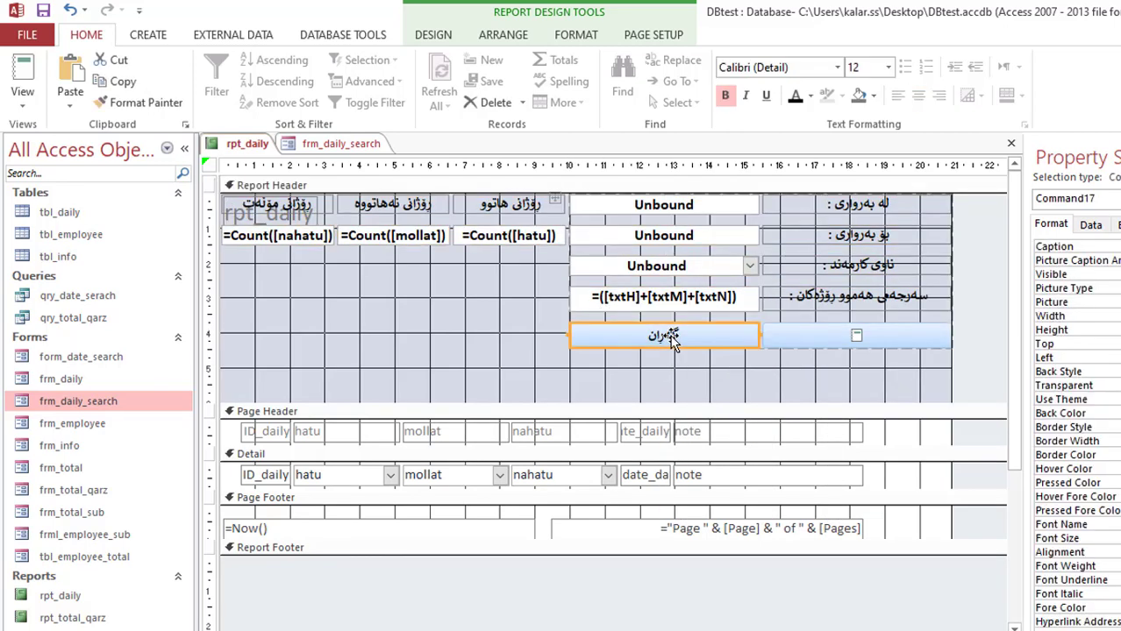
{"action": "key", "text": "Delete"}
{"action": "left_click", "coordinate": [795, 341]}
{"action": "key", "text": "Delete"}
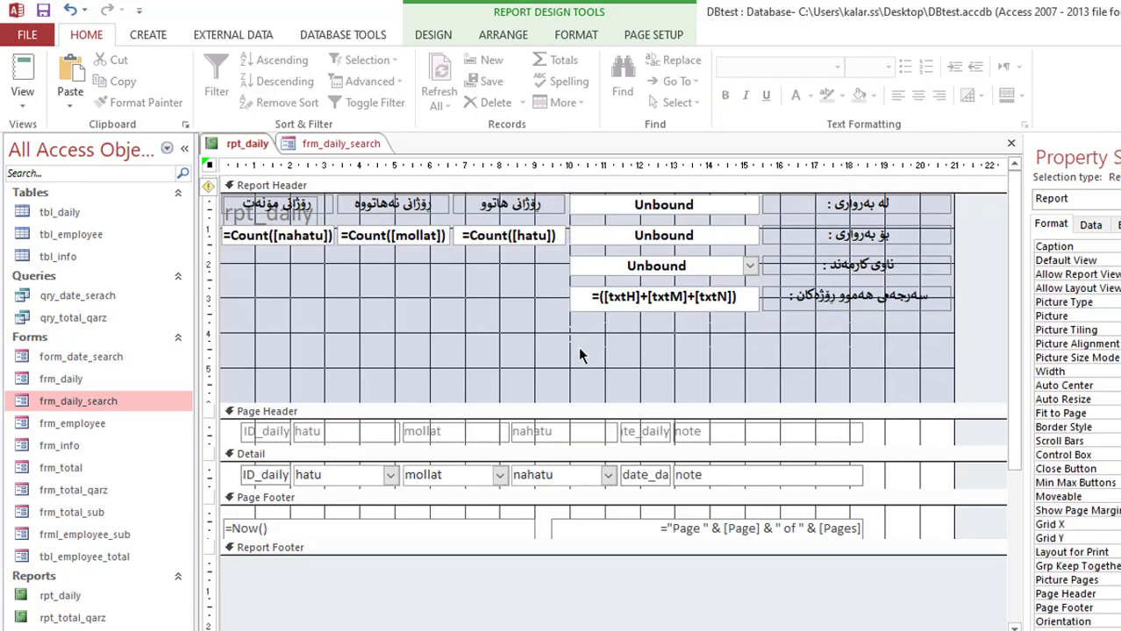
{"action": "left_click", "coordinate": [579, 345]}
{"action": "key", "text": "Delete"}
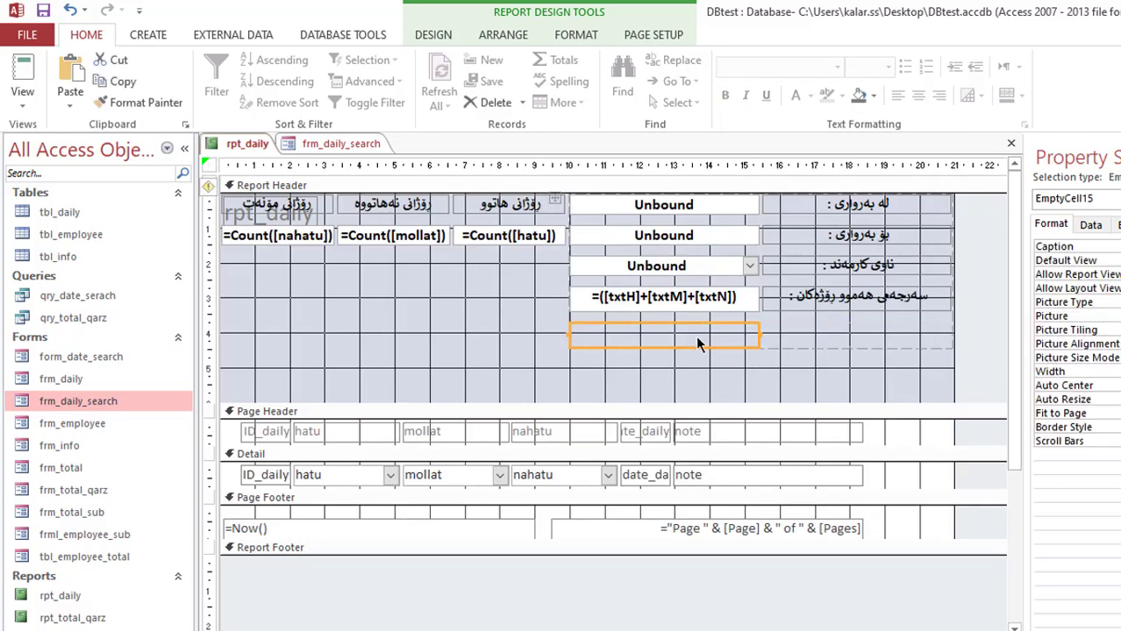
{"action": "left_click", "coordinate": [854, 323]}
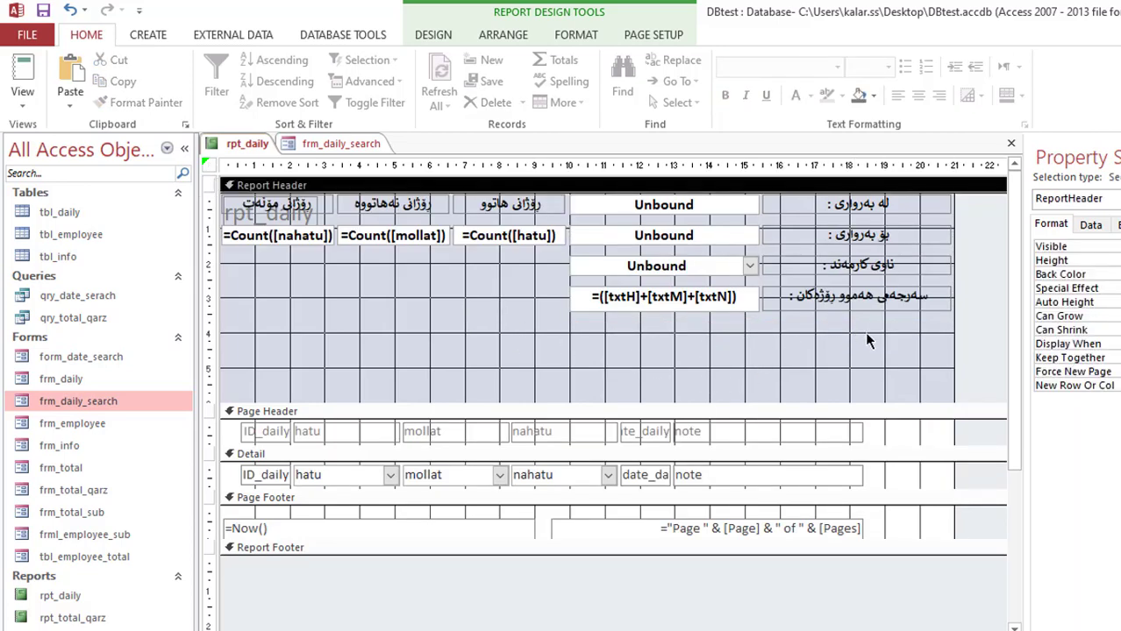
- Select all the controls in the report header and move them down about 1.5 cm
{"action": "left_click", "coordinate": [674, 269]}
{"action": "left_click_drag", "start_coordinate": [262, 309], "coordinate": [812, 211]}
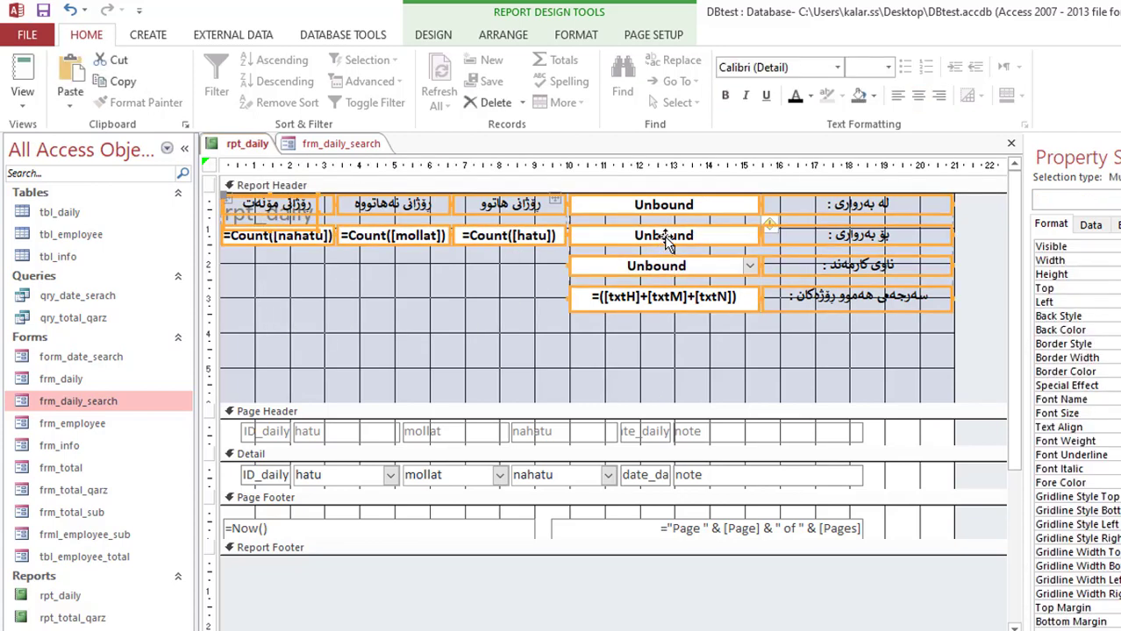
{"action": "left_click_drag", "start_coordinate": [667, 242], "coordinate": [668, 347]}
- Try to select the rpt_daily title label overlapped by the pasted count labels
{"action": "left_click", "coordinate": [281, 253]}
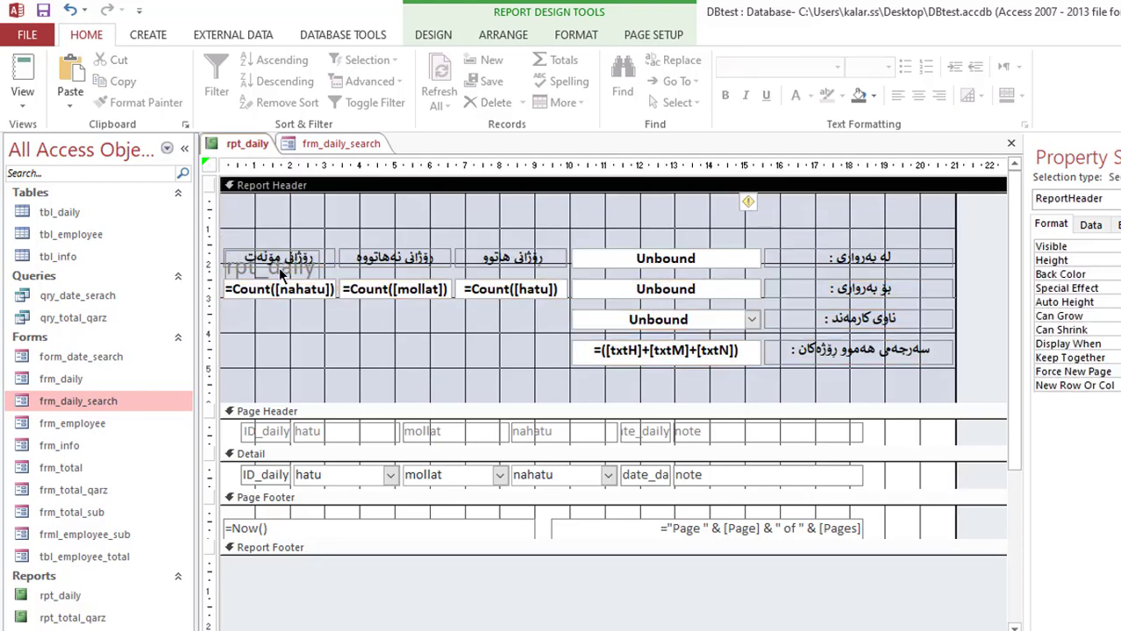
{"action": "left_click", "coordinate": [274, 263]}
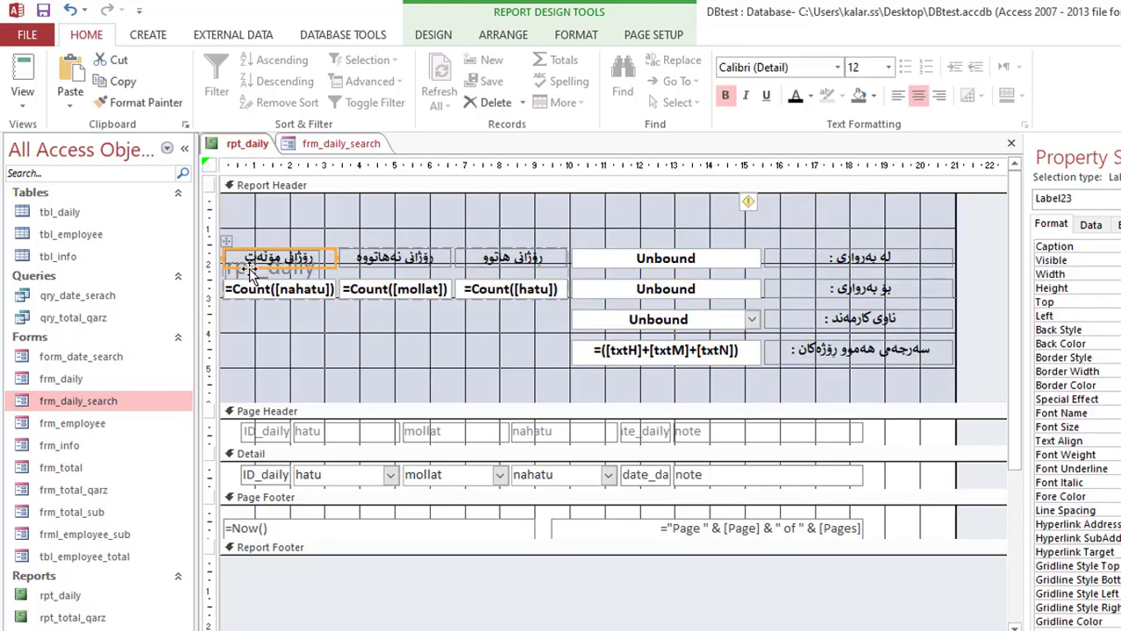
{"action": "left_click", "coordinate": [255, 274]}
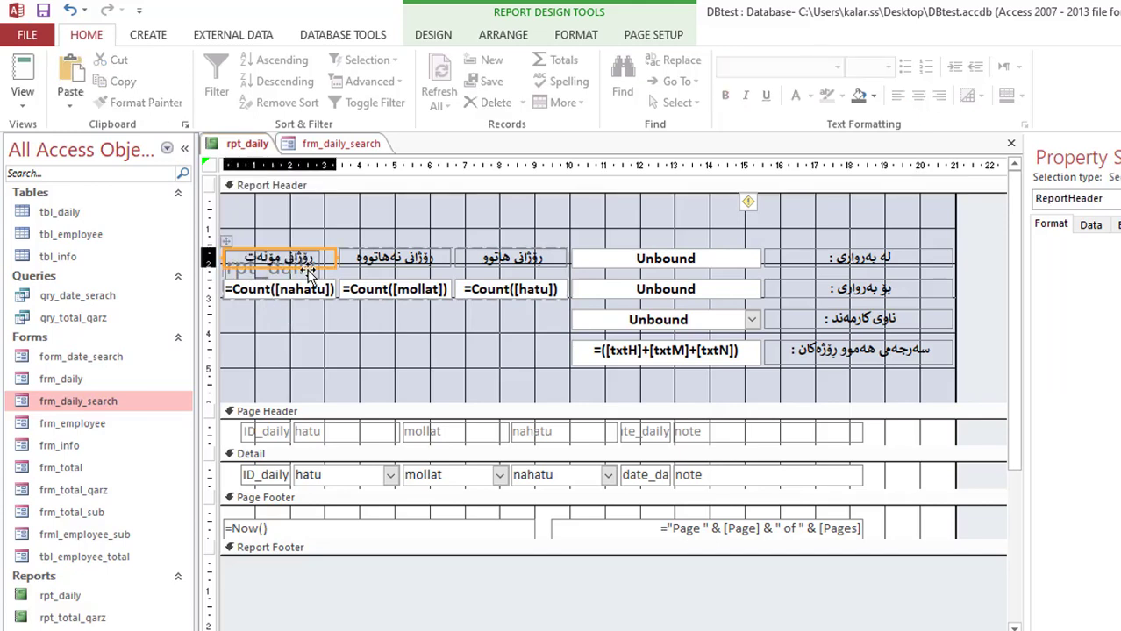
{"action": "left_click", "coordinate": [309, 274]}
{"action": "left_click", "coordinate": [300, 341]}
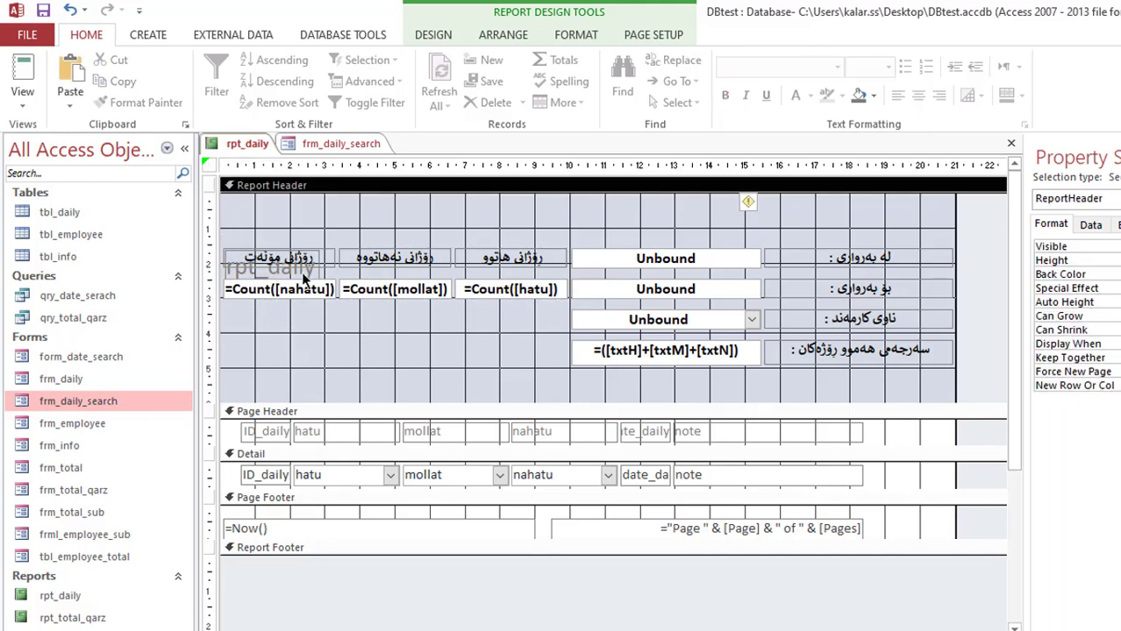
{"action": "left_click", "coordinate": [301, 272]}
{"action": "left_click", "coordinate": [331, 341]}
{"action": "left_click", "coordinate": [1077, 198]}
{"action": "scroll", "coordinate": [1115, 250], "scroll_direction": "up", "scroll_amount": 5}
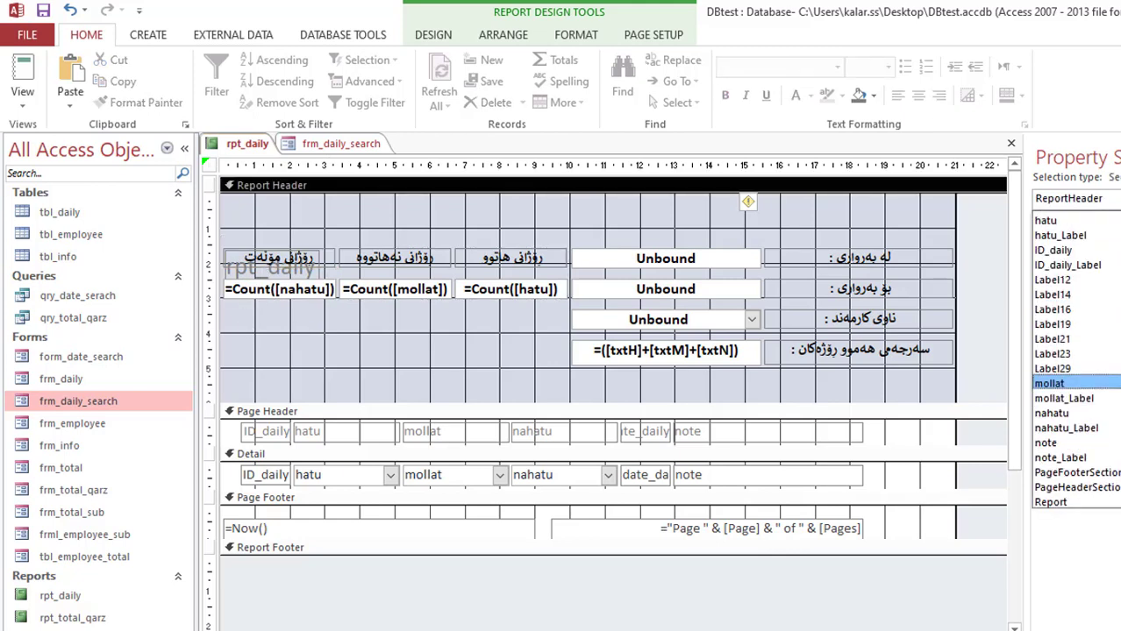
{"action": "left_click", "coordinate": [268, 349]}
- Move the block of three count fields and their labels about 2 cm down, away from the rpt_daily title
{"action": "left_click", "coordinate": [263, 258]}
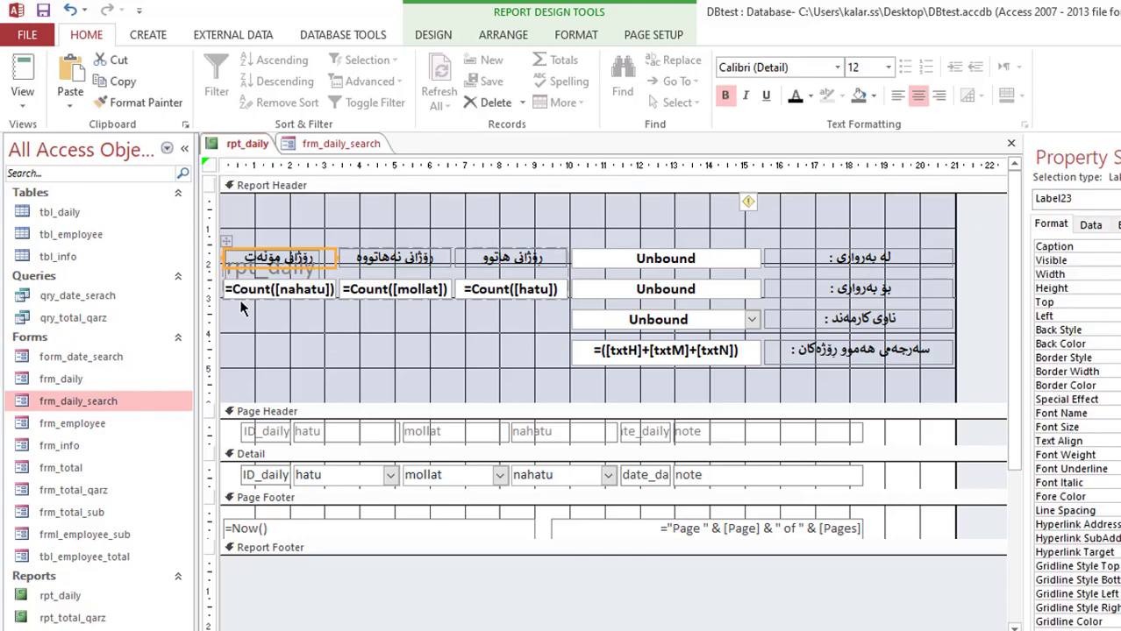
{"action": "left_click", "coordinate": [244, 286]}
{"action": "left_click", "coordinate": [225, 241]}
{"action": "left_click_drag", "start_coordinate": [227, 242], "coordinate": [245, 313]}
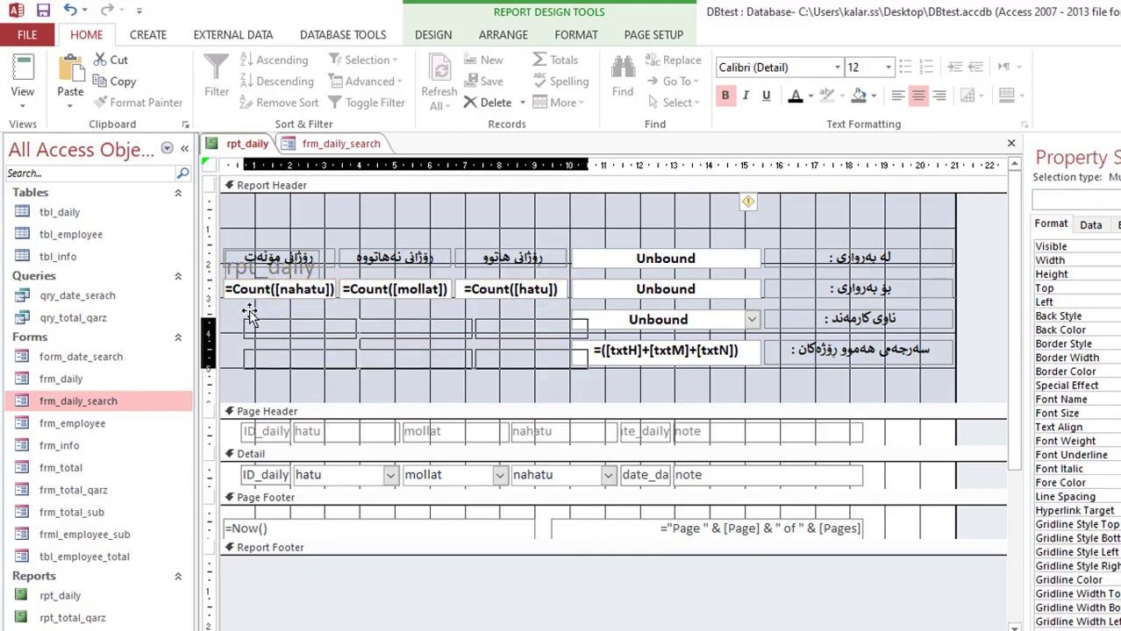
- Delete the rpt_daily title label and move the three count fields with their labels up level with the date fields
{"action": "left_click", "coordinate": [246, 268]}
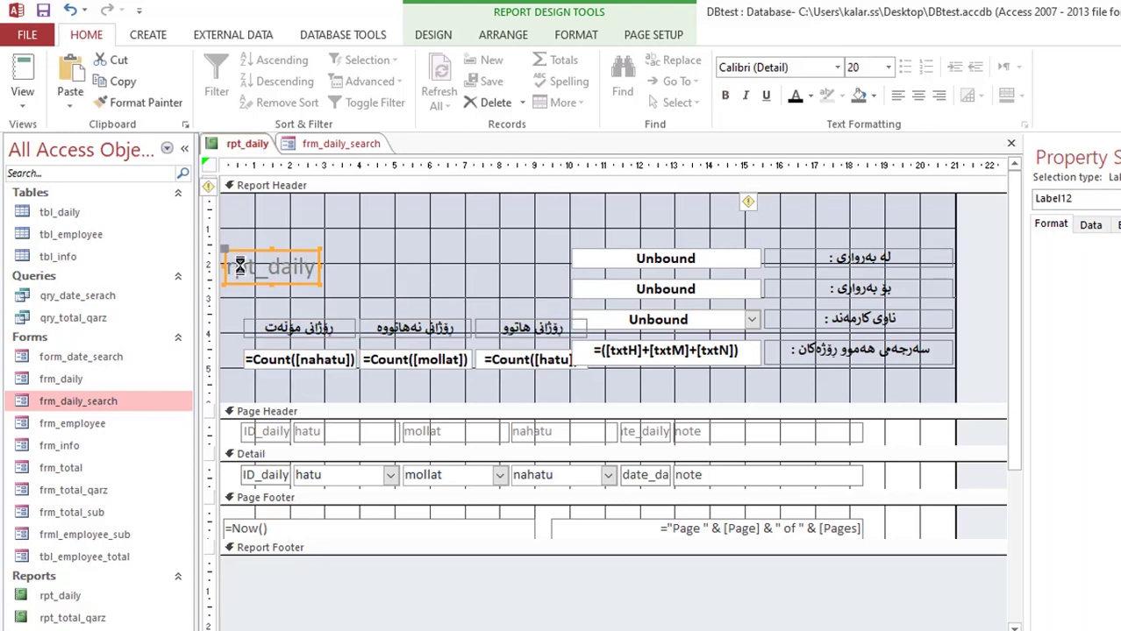
{"action": "key", "text": "Delete"}
{"action": "left_click", "coordinate": [259, 338]}
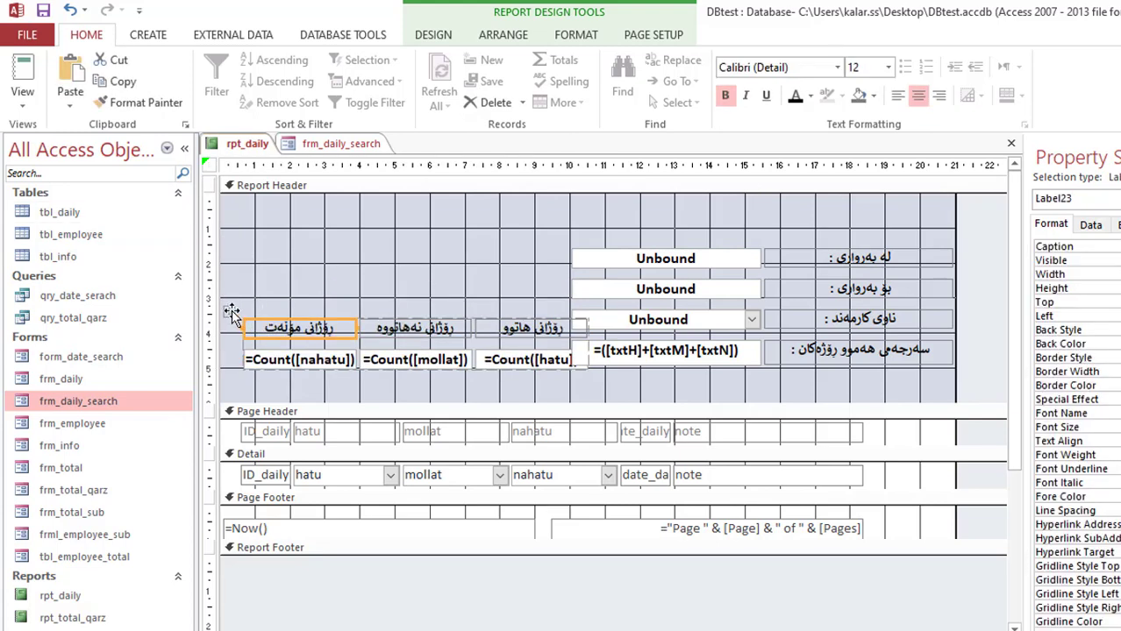
{"action": "left_click_drag", "start_coordinate": [230, 313], "coordinate": [212, 243]}
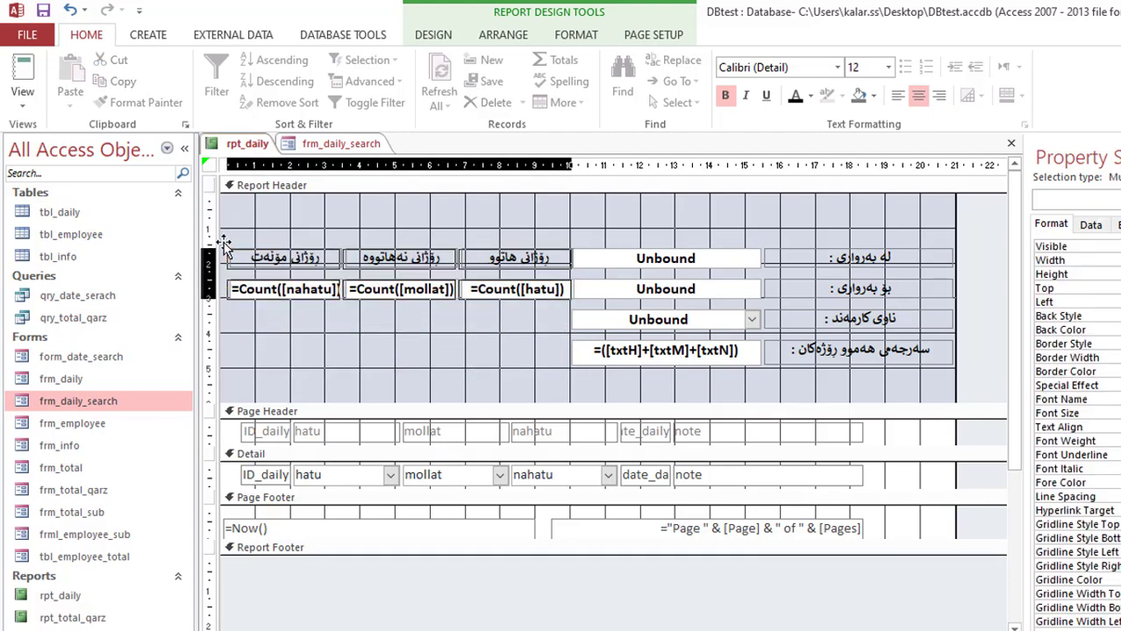
{"action": "left_click", "coordinate": [399, 382]}
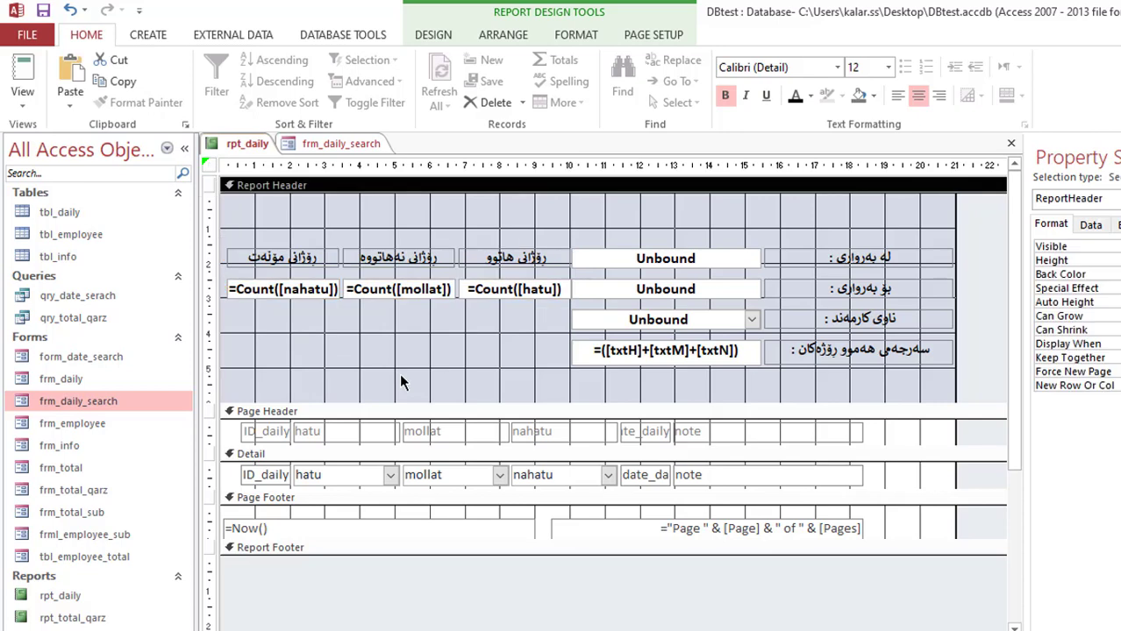
- Save the report, check it in Report View and return to Design View
{"action": "left_click", "coordinate": [43, 11]}
{"action": "left_click", "coordinate": [22, 77]}
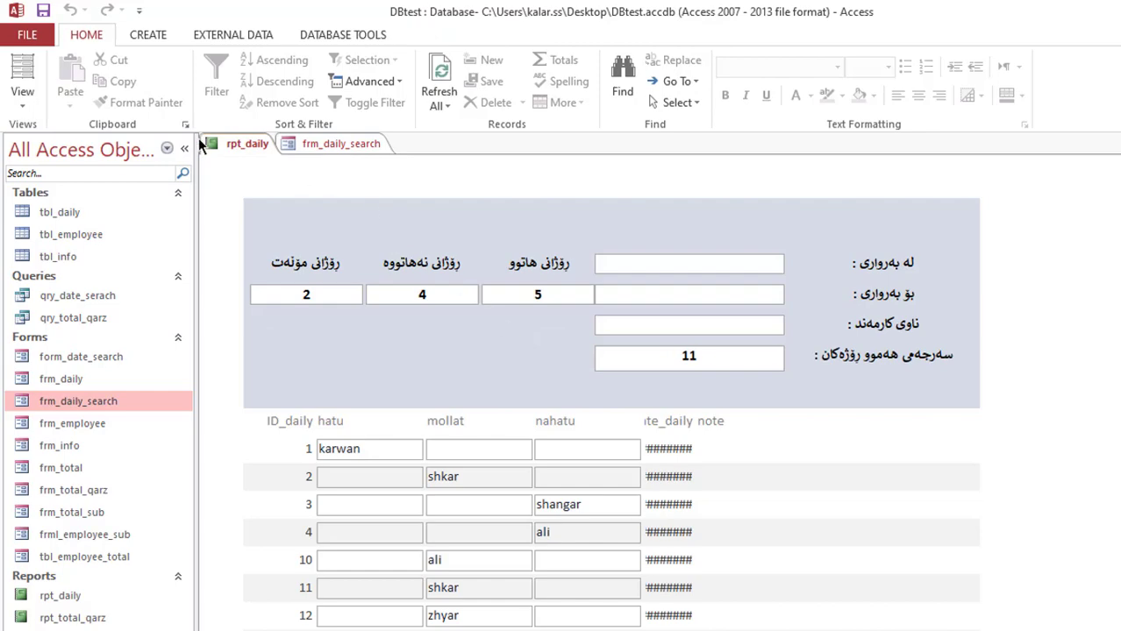
{"action": "right_click", "coordinate": [259, 150]}
{"action": "left_click", "coordinate": [292, 272]}
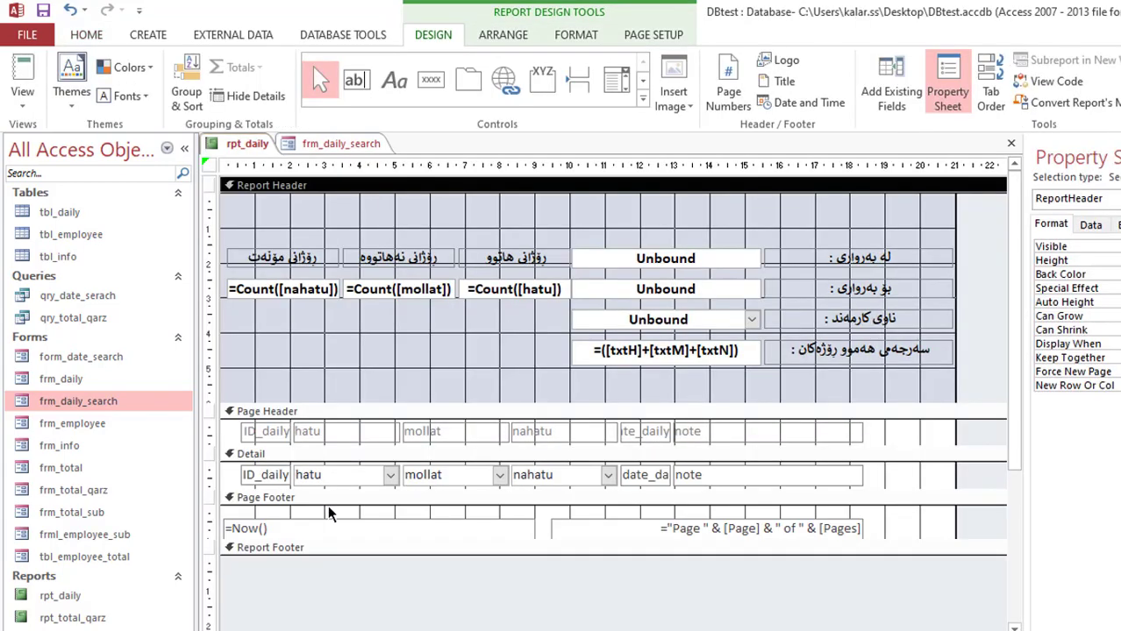
- Arrange all the column labels in the page header as a tabular layout
{"action": "left_click_drag", "start_coordinate": [242, 441], "coordinate": [761, 443]}
{"action": "left_click", "coordinate": [70, 9]}
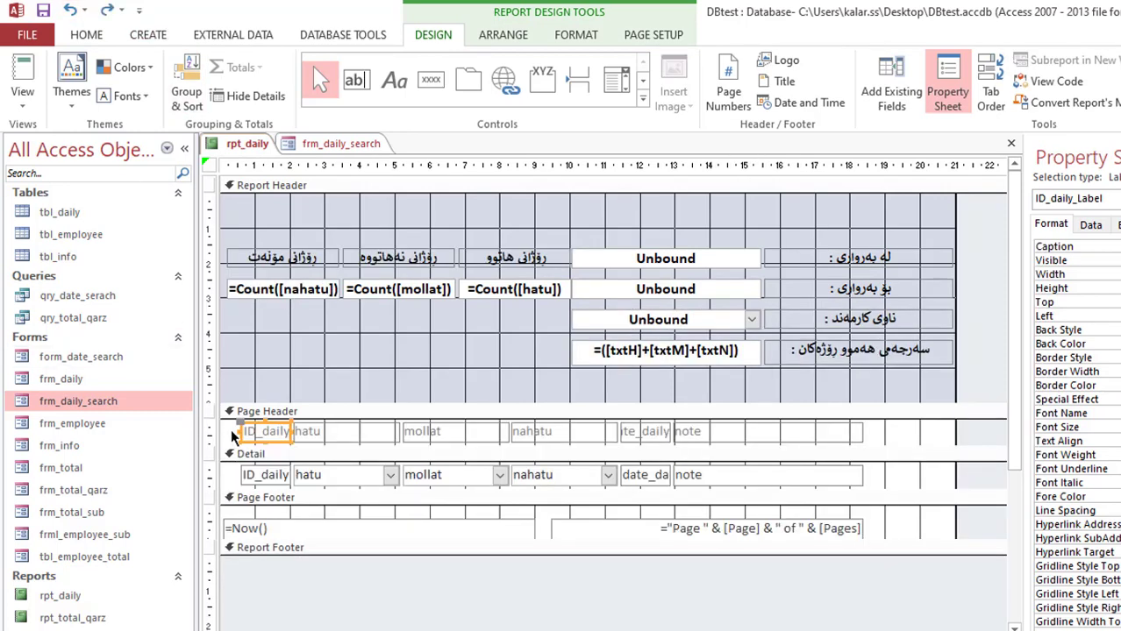
{"action": "left_click", "coordinate": [233, 431]}
{"action": "left_click_drag", "start_coordinate": [332, 443], "coordinate": [765, 426]}
{"action": "left_click", "coordinate": [519, 36]}
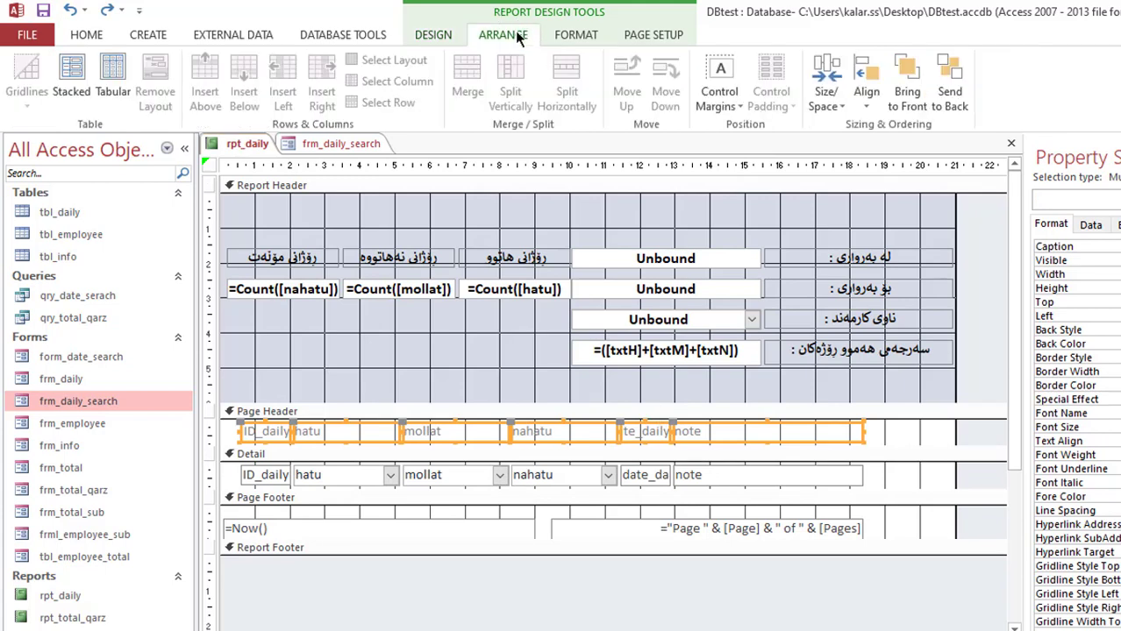
{"action": "left_click", "coordinate": [579, 33]}
{"action": "left_click", "coordinate": [501, 35]}
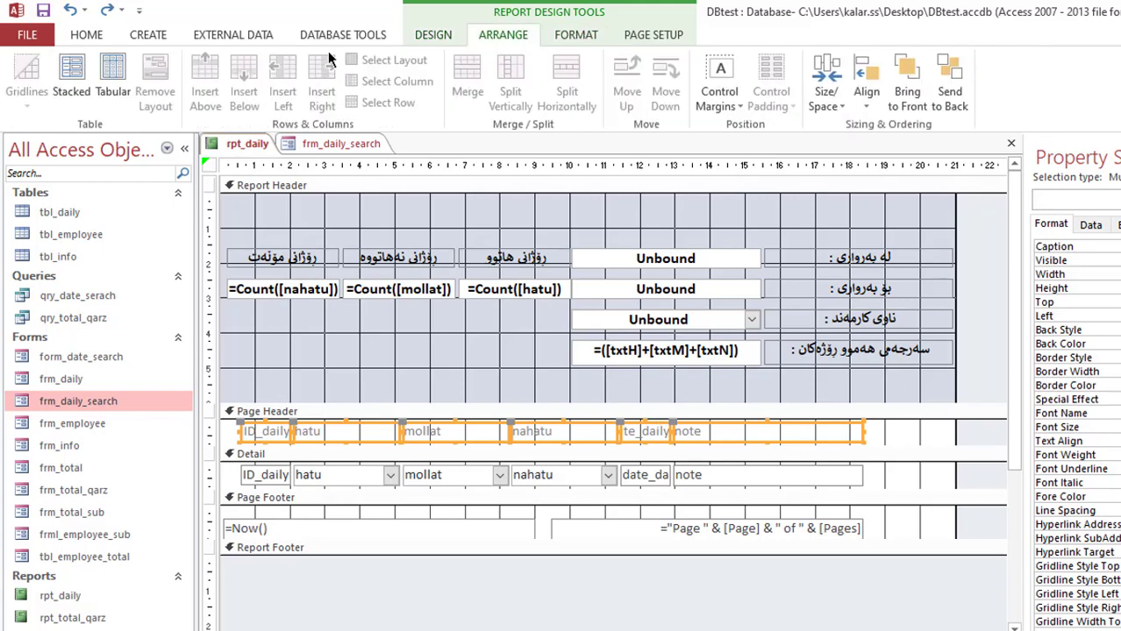
{"action": "left_click", "coordinate": [114, 79]}
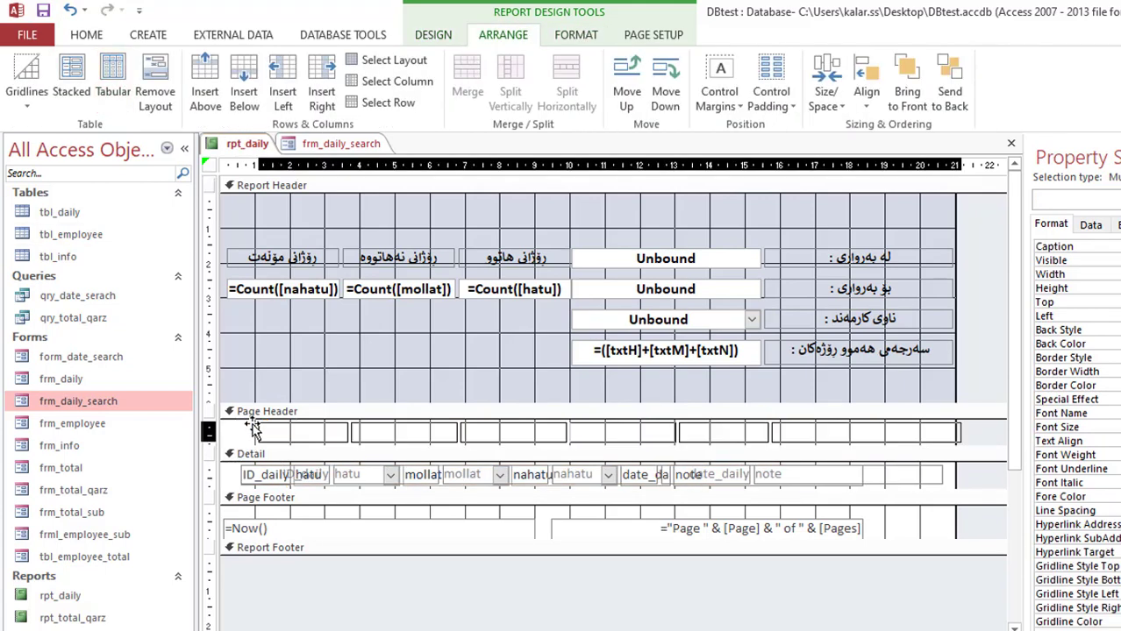
- Arrange all the fields in the Detail section as a tabular layout
{"action": "left_click", "coordinate": [230, 478]}
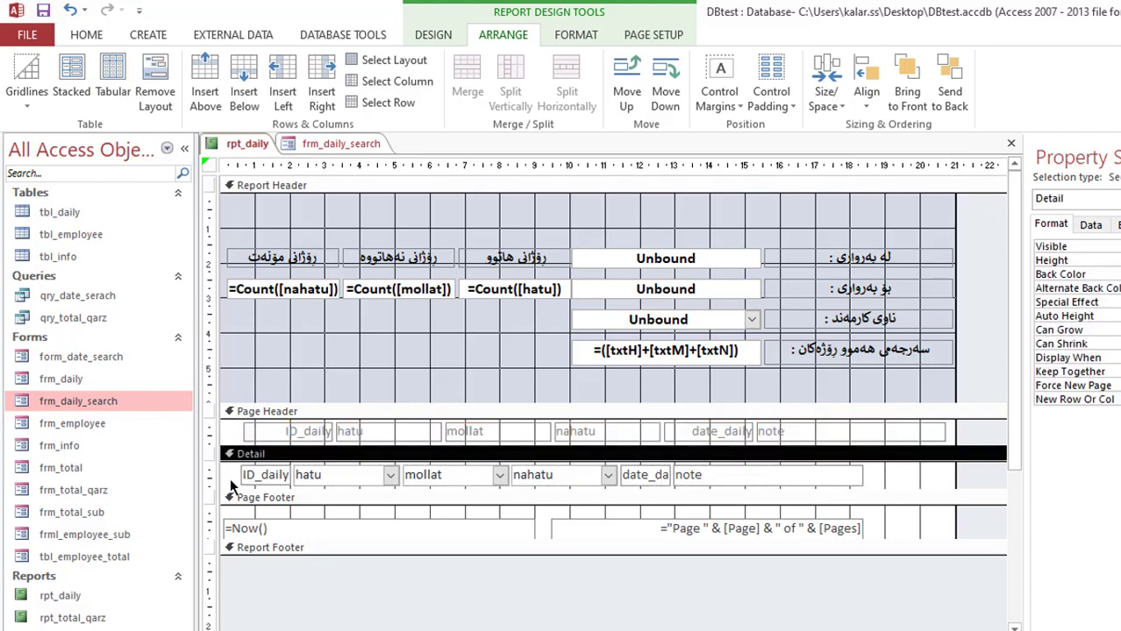
{"action": "left_click_drag", "start_coordinate": [229, 478], "coordinate": [772, 493]}
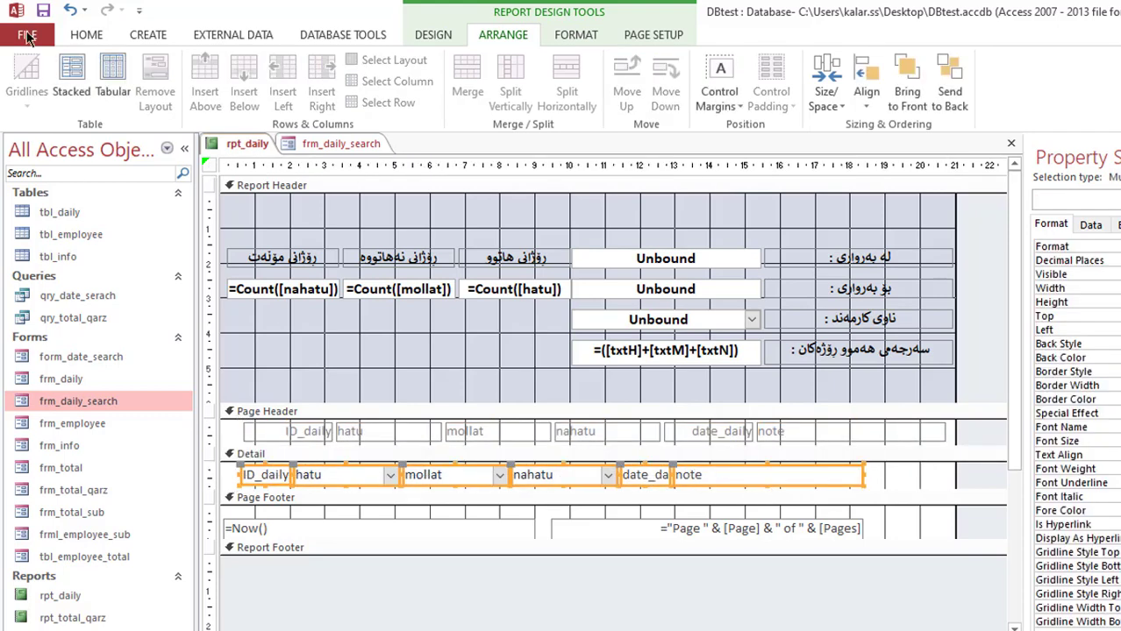
{"action": "left_click", "coordinate": [112, 83]}
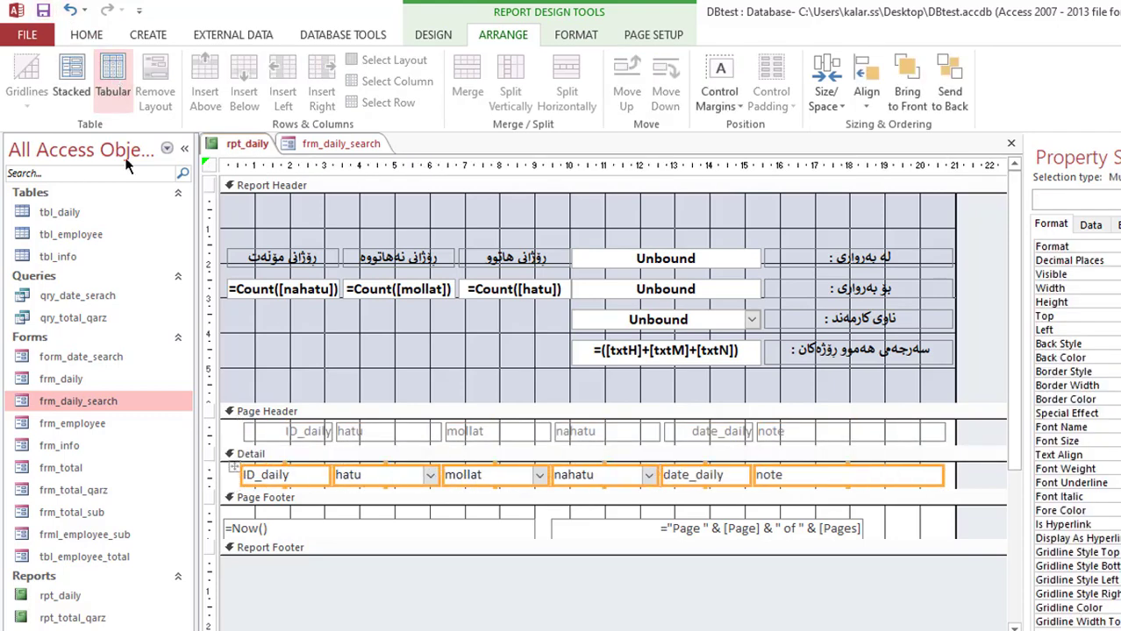
{"action": "left_click", "coordinate": [317, 383]}
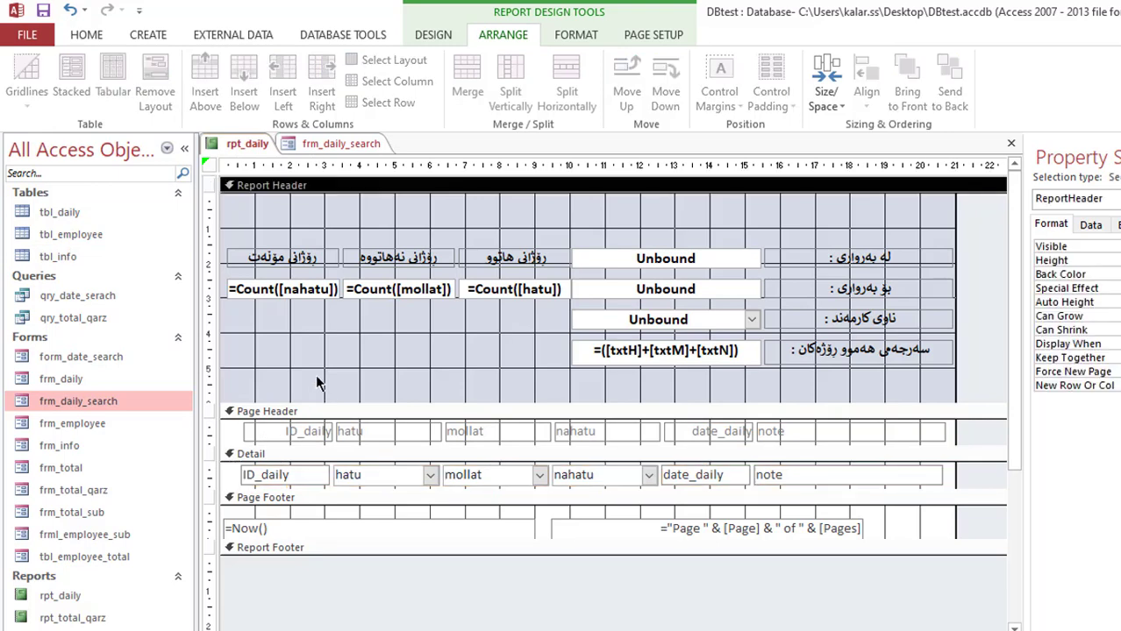
- Switch the report to Layout View and move the ID_daily field and its label to the far end, after note
{"action": "left_click", "coordinate": [85, 36]}
{"action": "left_click", "coordinate": [22, 104]}
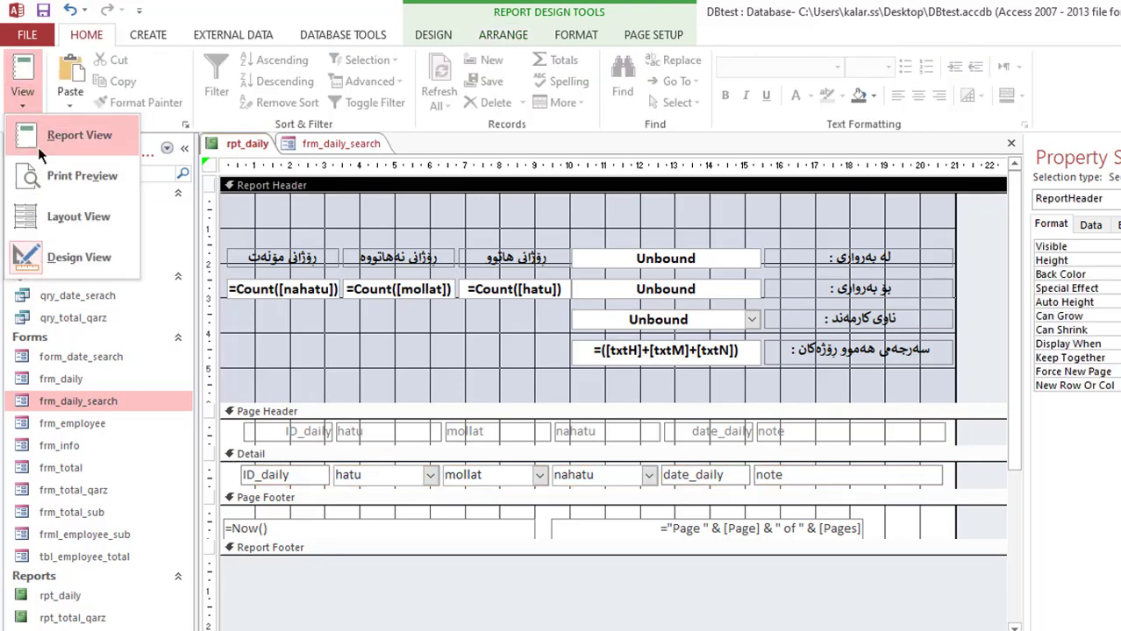
{"action": "left_click", "coordinate": [60, 216]}
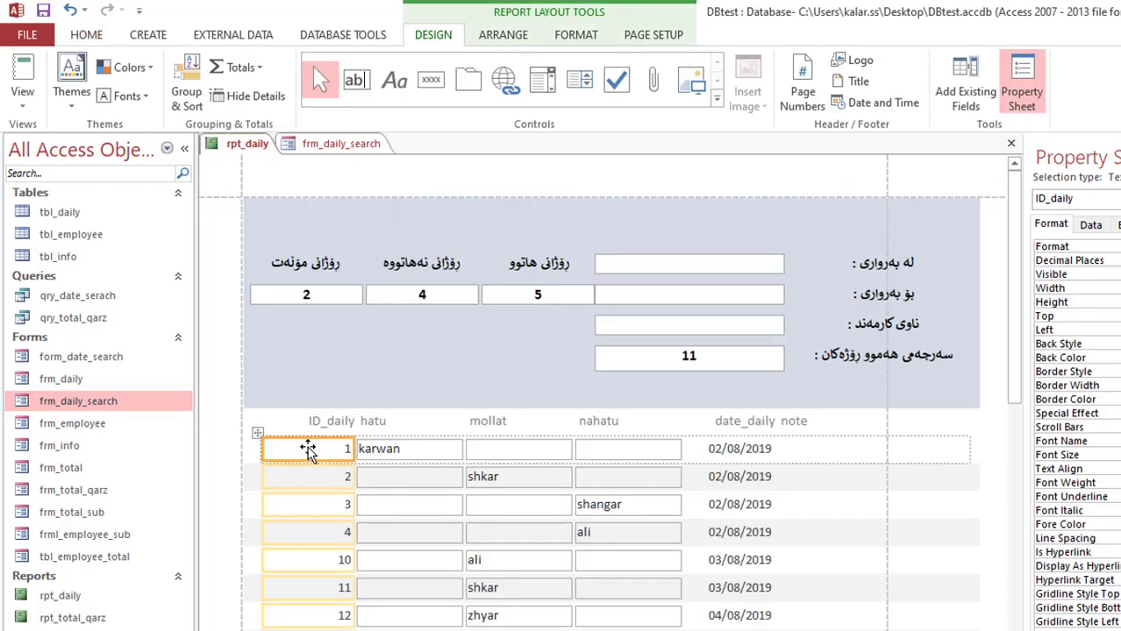
{"action": "left_click_drag", "start_coordinate": [308, 450], "coordinate": [959, 447]}
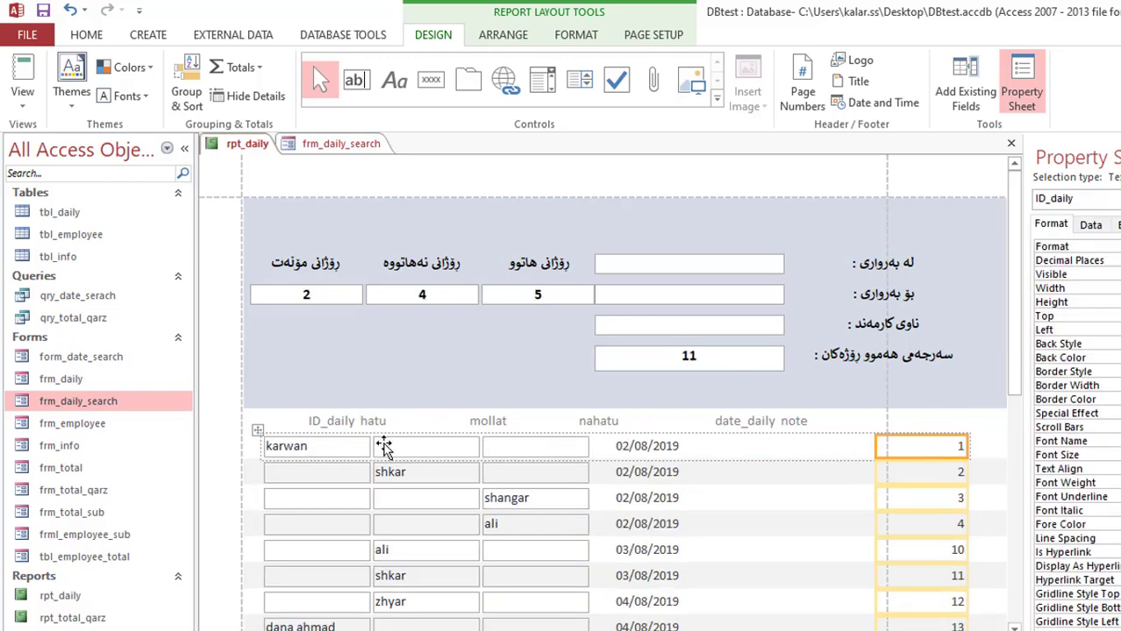
{"action": "left_click_drag", "start_coordinate": [313, 424], "coordinate": [951, 420]}
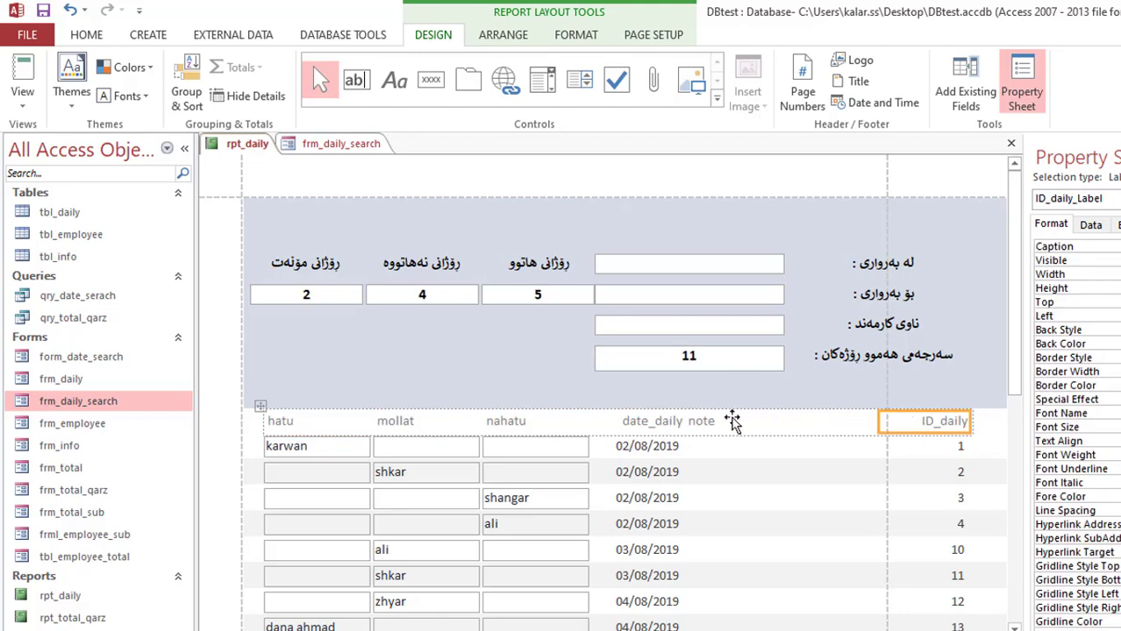
- Move the hatu field and label directly before ID_daily, and the mollat field and label directly before hatu
{"action": "left_click", "coordinate": [288, 423]}
{"action": "left_click", "coordinate": [323, 453]}
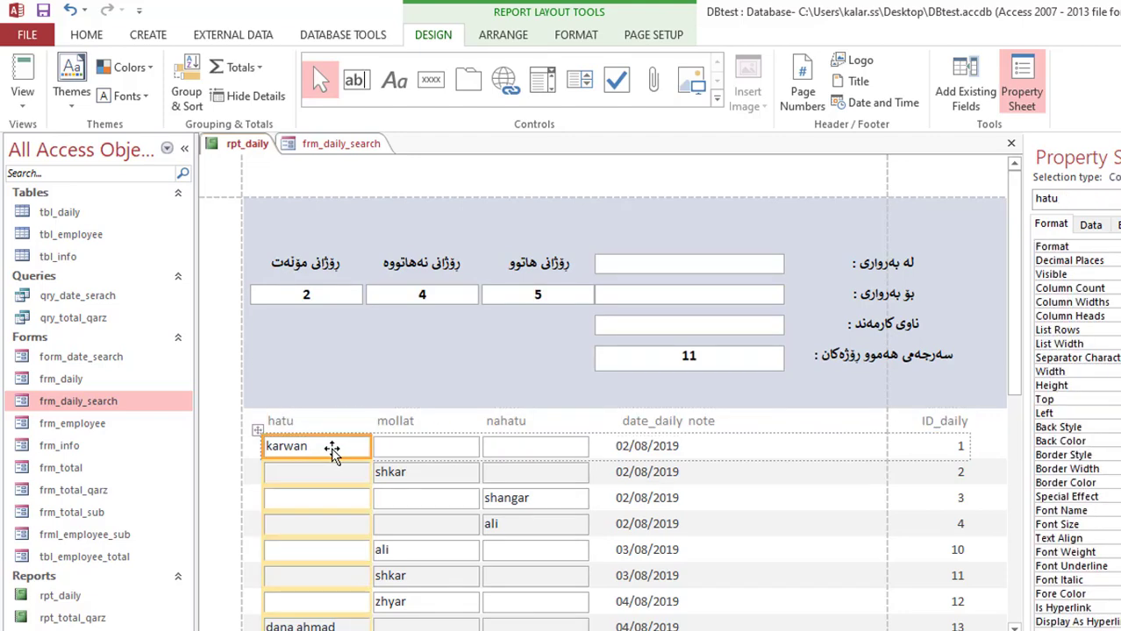
{"action": "left_click_drag", "start_coordinate": [332, 450], "coordinate": [877, 452]}
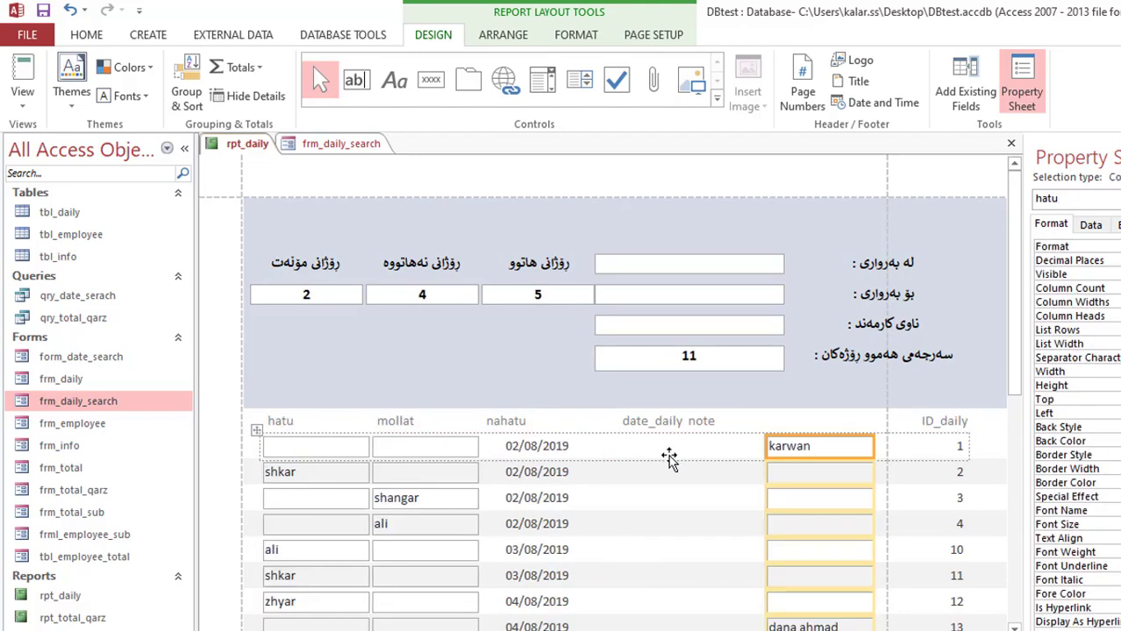
{"action": "left_click", "coordinate": [296, 425]}
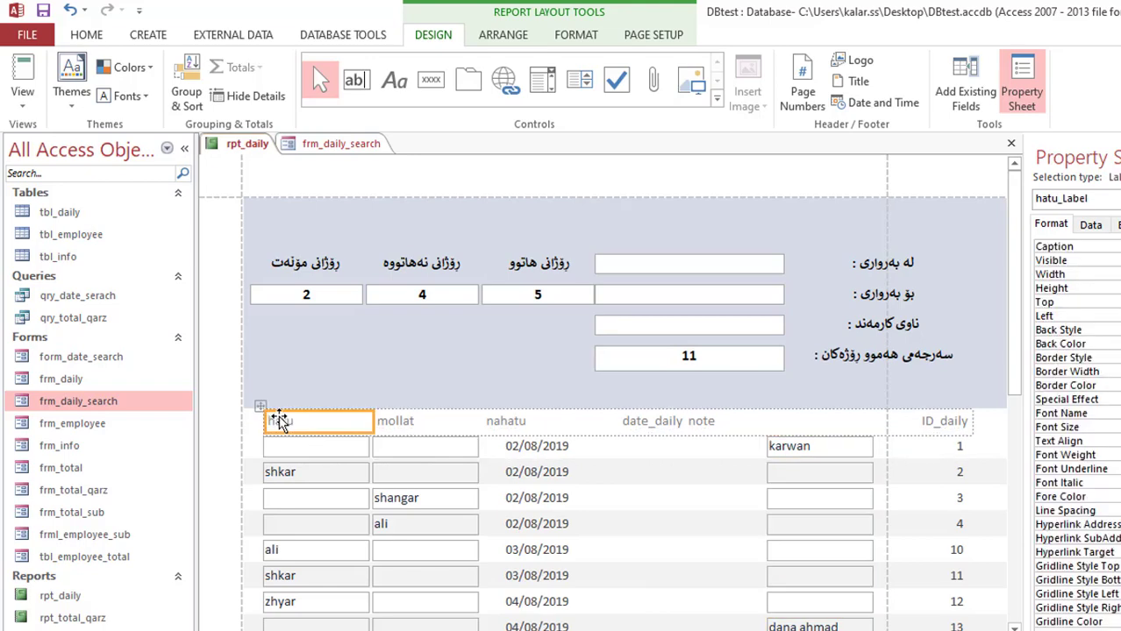
{"action": "left_click_drag", "start_coordinate": [279, 422], "coordinate": [875, 422]}
{"action": "left_click_drag", "start_coordinate": [302, 450], "coordinate": [751, 447]}
{"action": "left_click_drag", "start_coordinate": [283, 428], "coordinate": [763, 424]}
- Move the nahatu field and label directly before mollat, and the date_daily field and label directly before nahatu
{"action": "left_click_drag", "start_coordinate": [290, 453], "coordinate": [645, 445]}
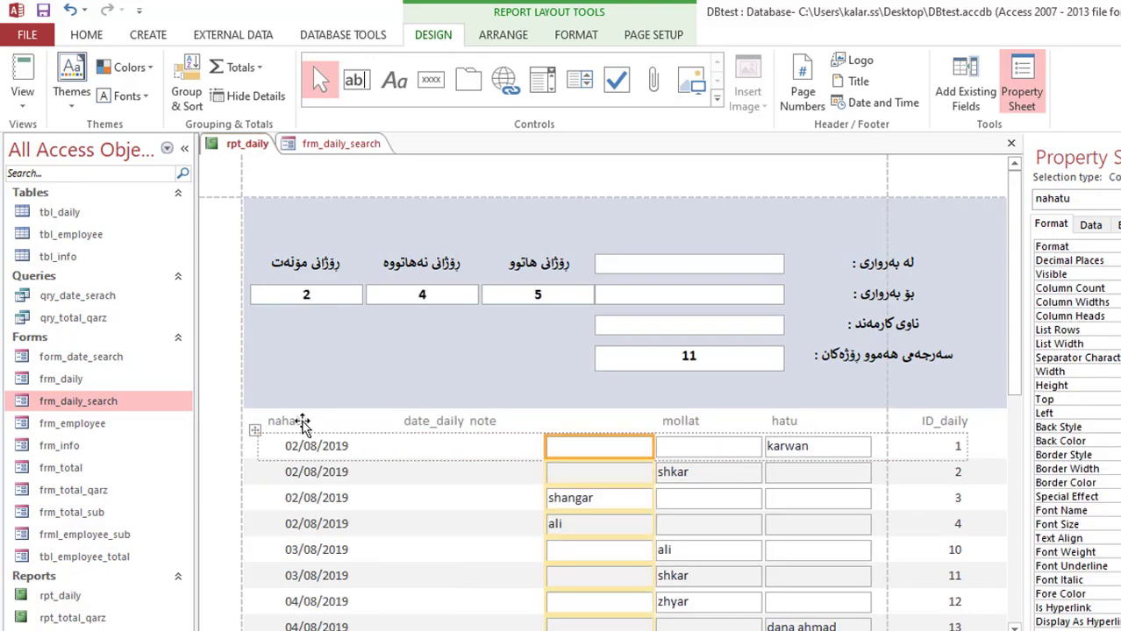
{"action": "left_click", "coordinate": [282, 421]}
{"action": "left_click_drag", "start_coordinate": [287, 424], "coordinate": [548, 430]}
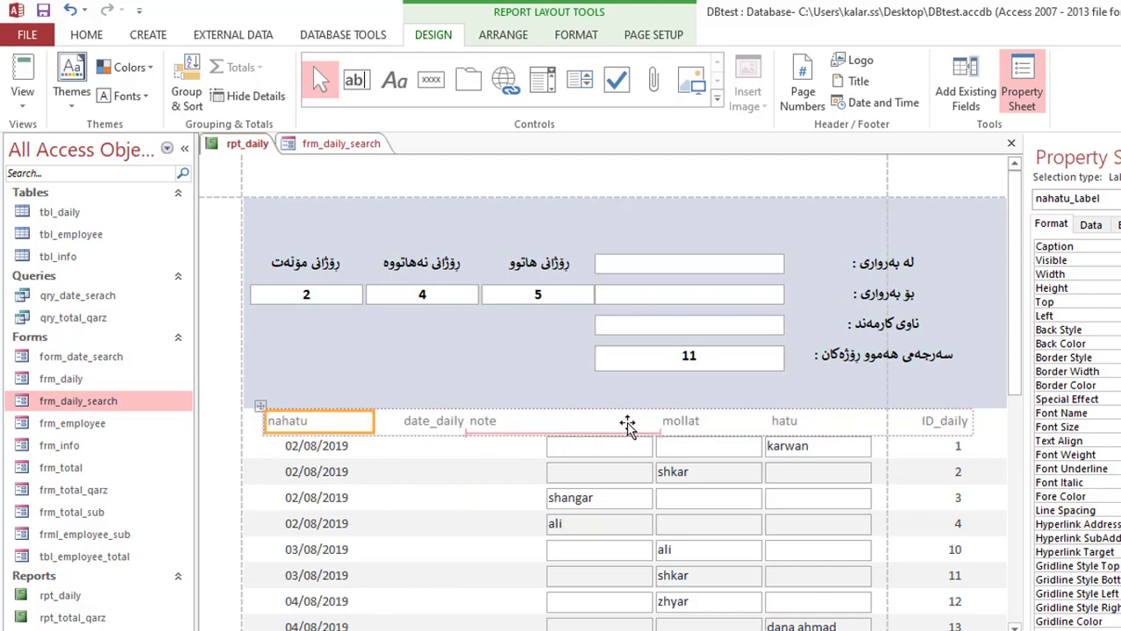
{"action": "left_click_drag", "start_coordinate": [627, 424], "coordinate": [653, 425]}
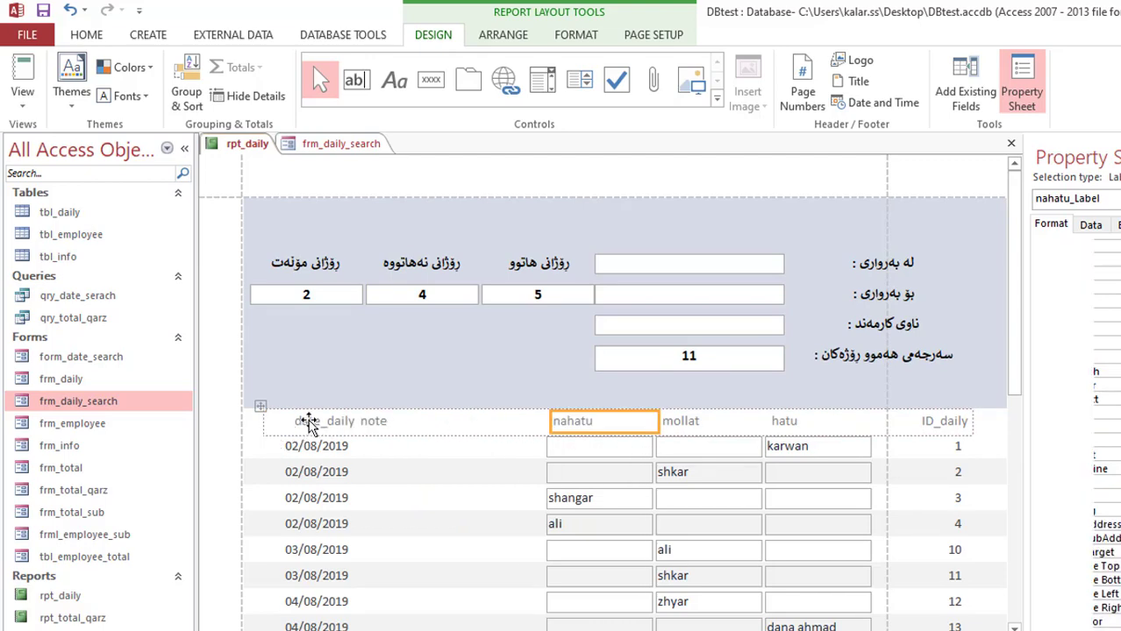
{"action": "left_click_drag", "start_coordinate": [309, 423], "coordinate": [542, 426]}
{"action": "left_click_drag", "start_coordinate": [294, 451], "coordinate": [531, 447]}
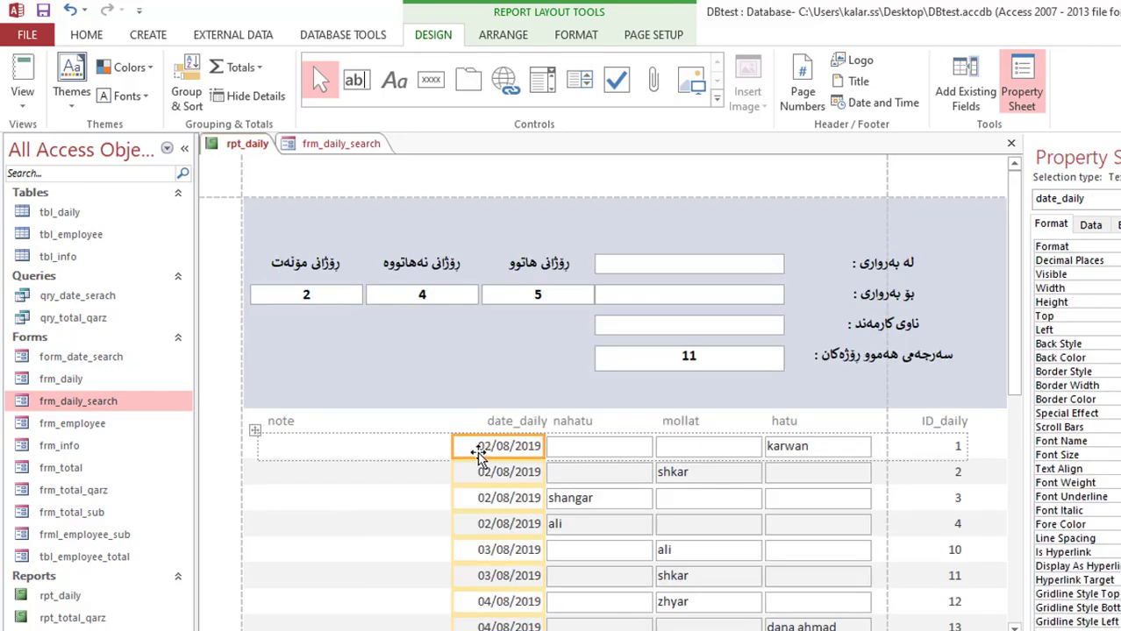
{"action": "left_click", "coordinate": [935, 444]}
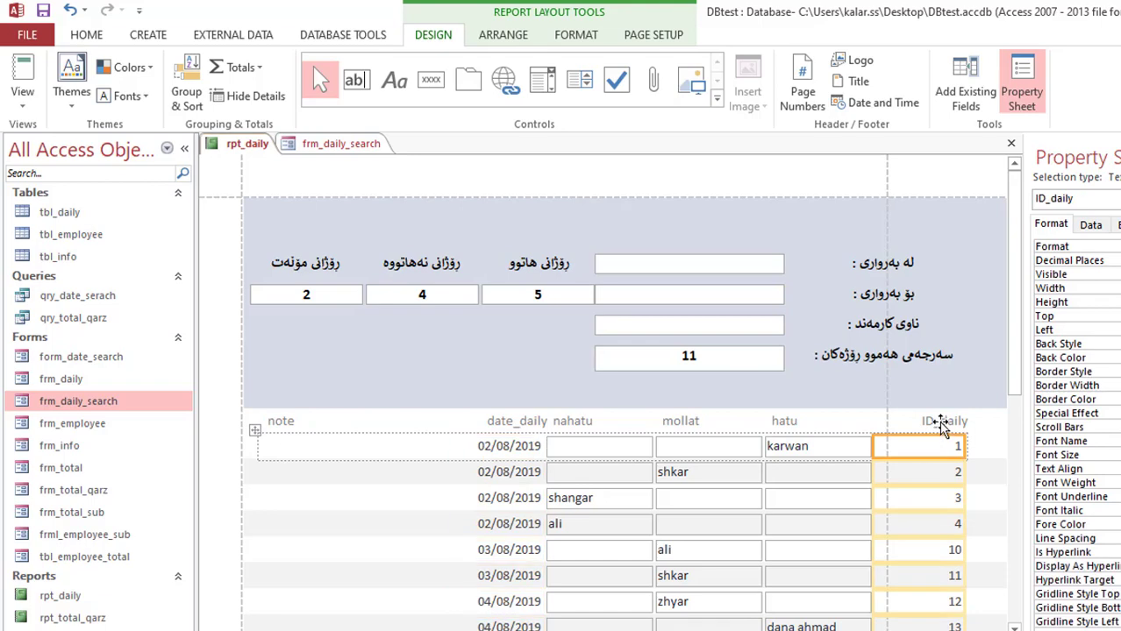
{"action": "left_click", "coordinate": [892, 407]}
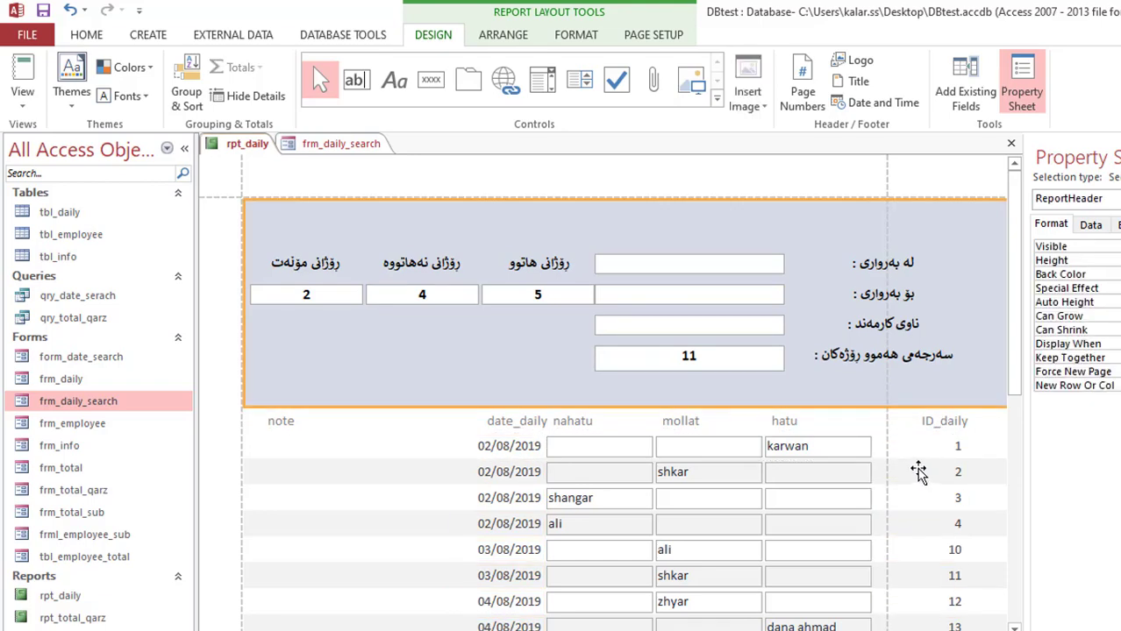
{"action": "left_click", "coordinate": [919, 470]}
{"action": "left_click", "coordinate": [829, 463]}
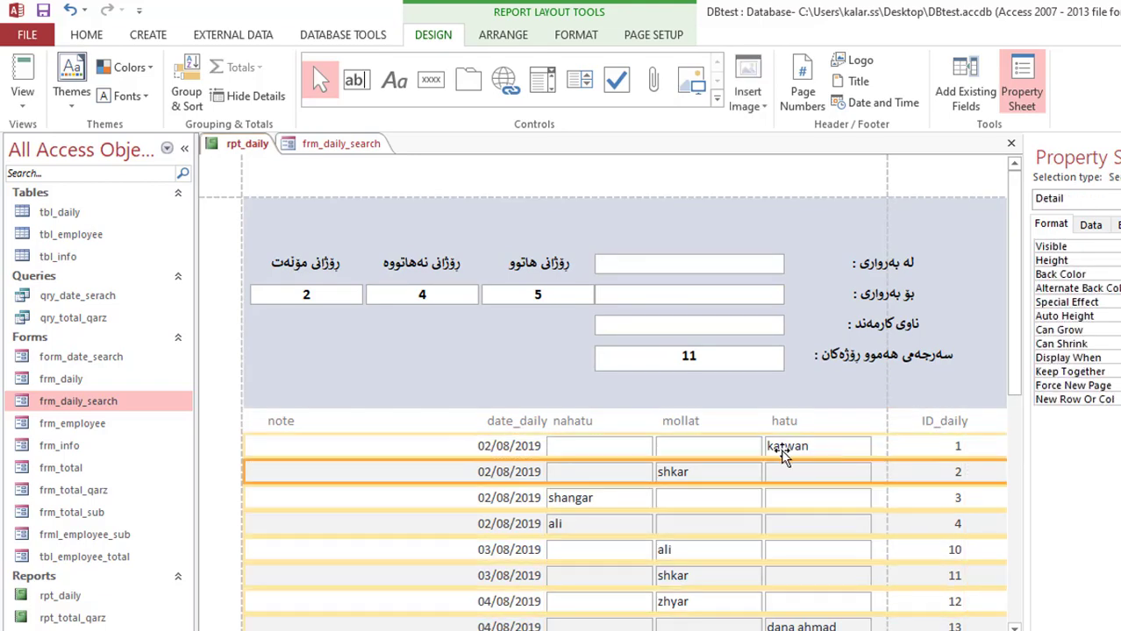
{"action": "left_click", "coordinate": [586, 448]}
{"action": "left_click", "coordinate": [491, 448]}
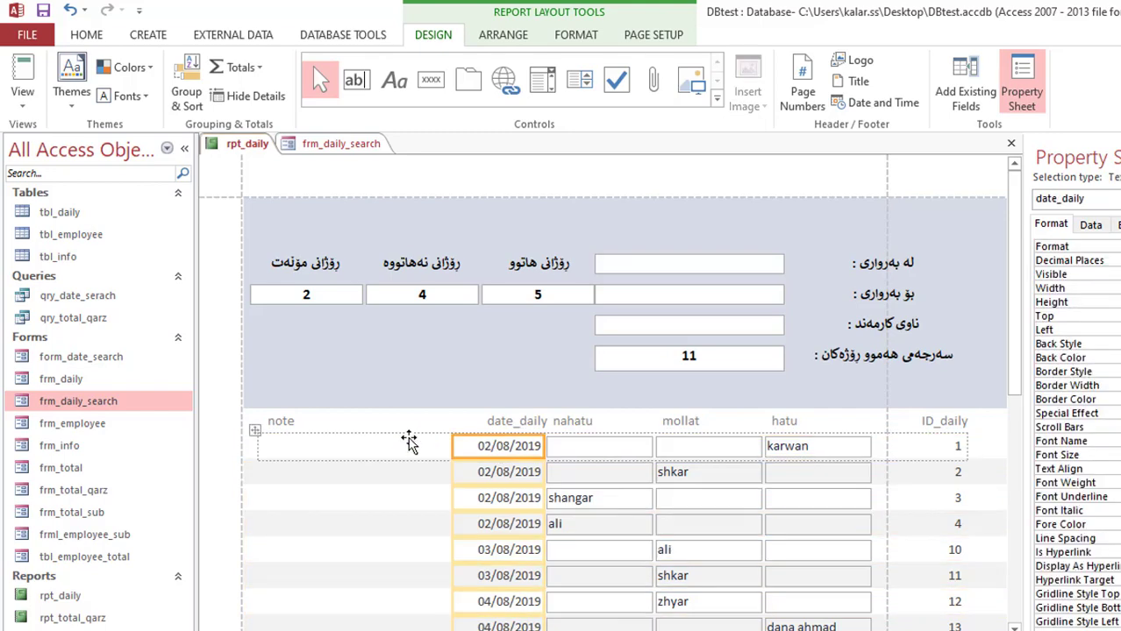
- Narrow the note, hatu and ID_daily detail fields so the row ends inside the page margin line
{"action": "left_click", "coordinate": [438, 448]}
{"action": "left_click_drag", "start_coordinate": [414, 443], "coordinate": [411, 446]}
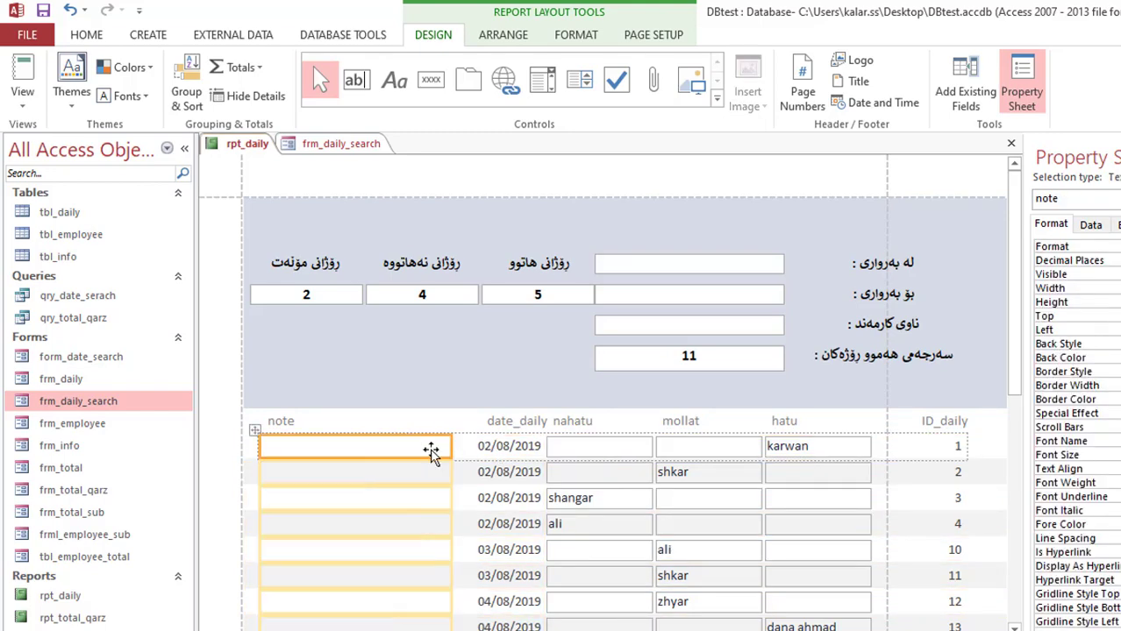
{"action": "left_click", "coordinate": [787, 448]}
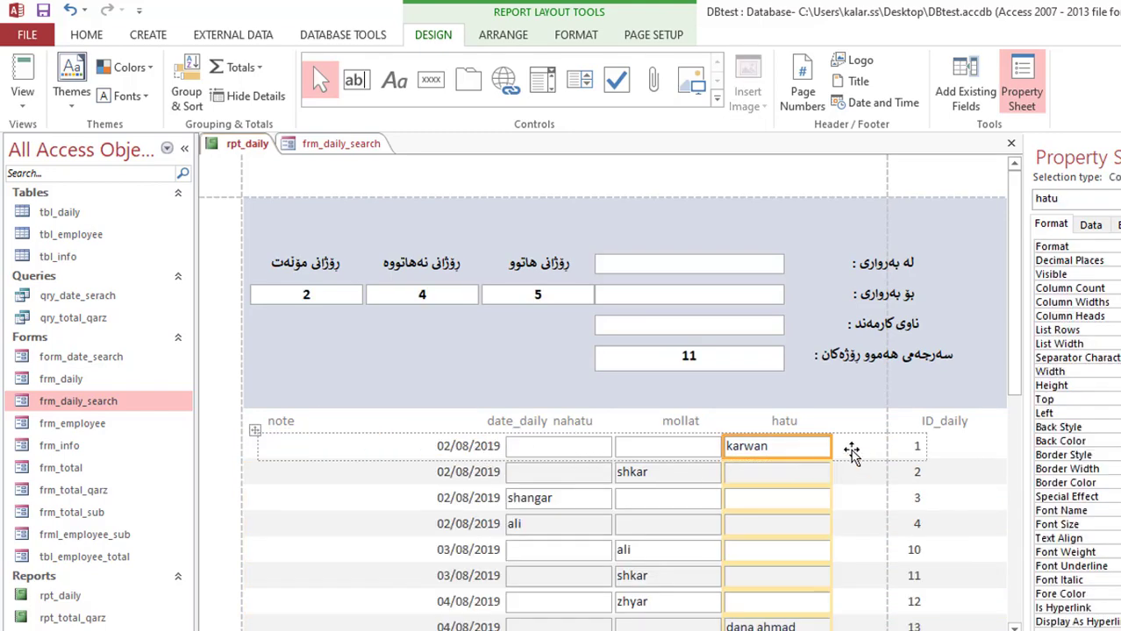
{"action": "left_click_drag", "start_coordinate": [832, 446], "coordinate": [809, 443]}
{"action": "left_click", "coordinate": [894, 447]}
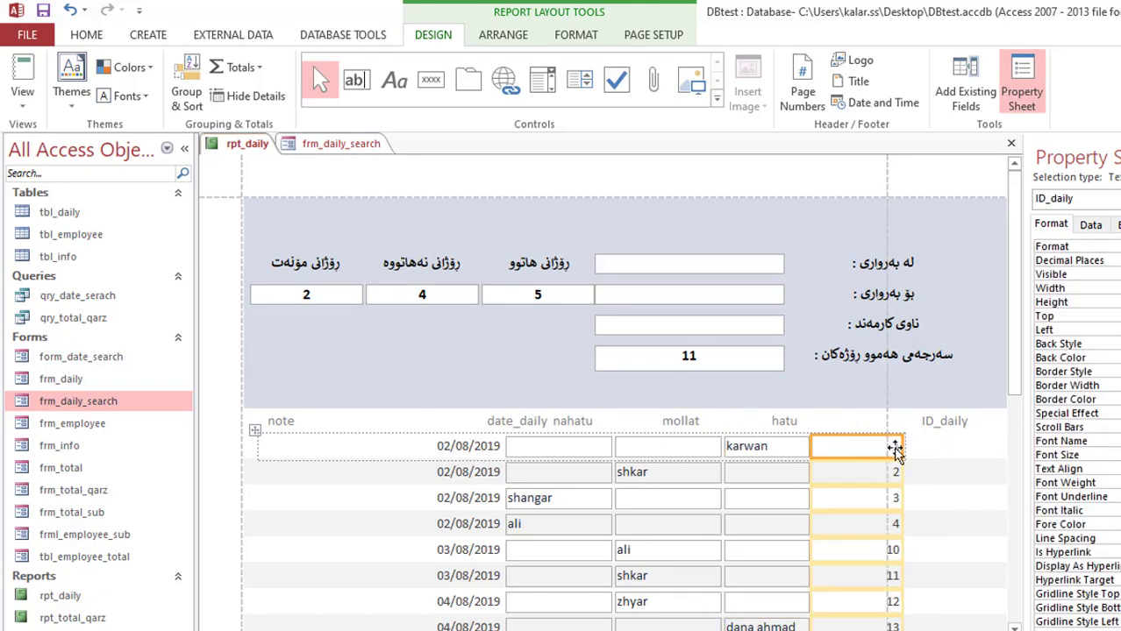
{"action": "left_click_drag", "start_coordinate": [900, 446], "coordinate": [880, 445]}
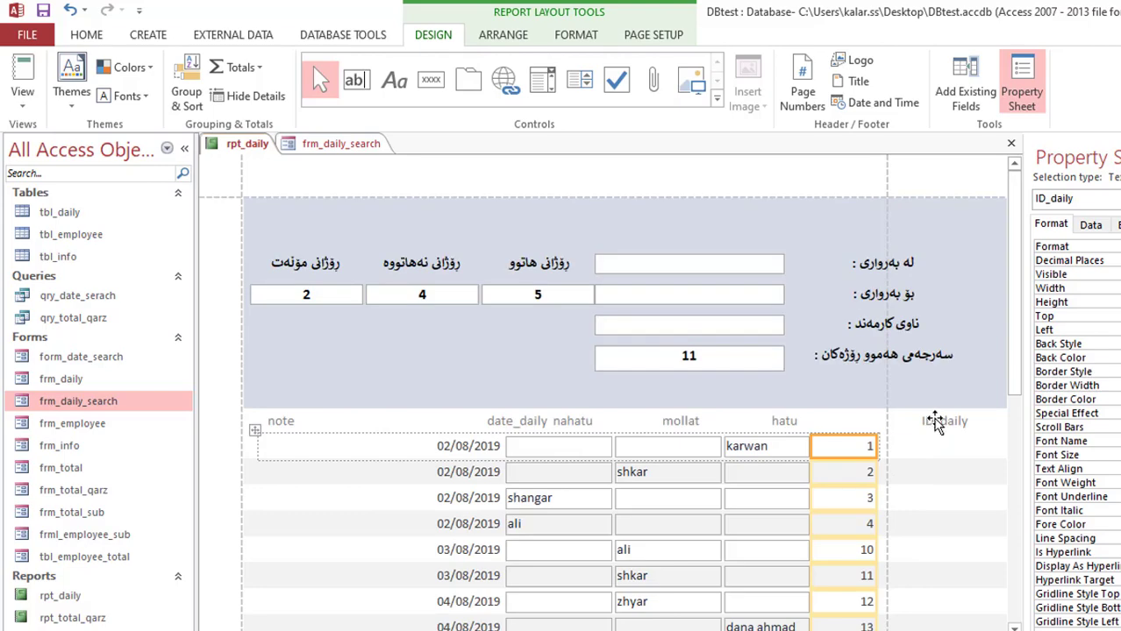
{"action": "left_click", "coordinate": [939, 423]}
{"action": "left_click_drag", "start_coordinate": [939, 423], "coordinate": [781, 426]}
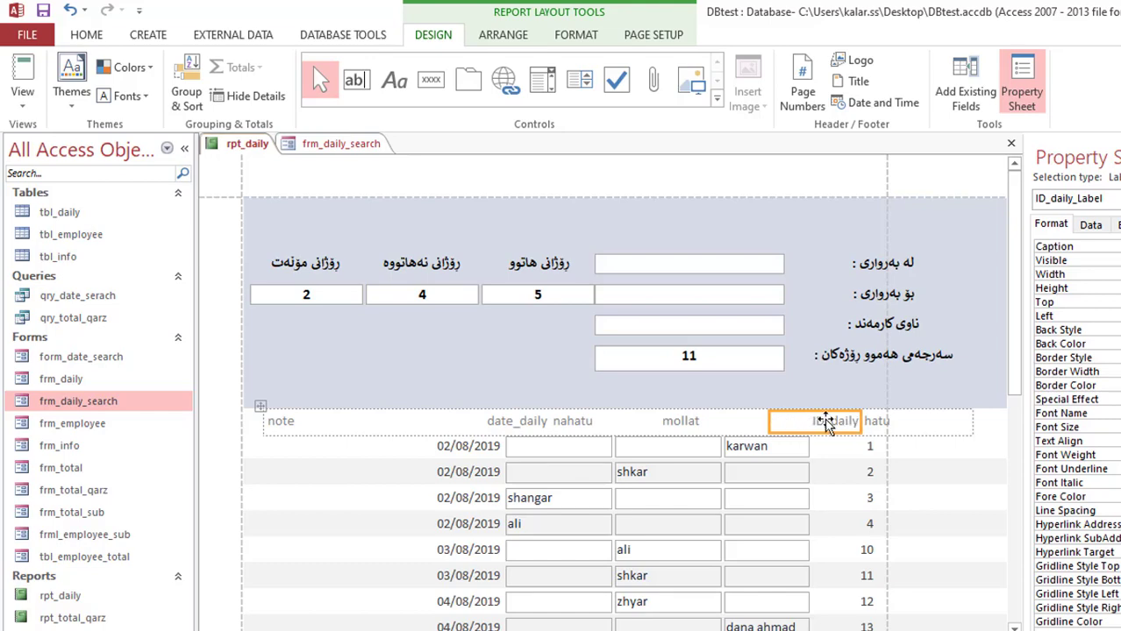
{"action": "left_click_drag", "start_coordinate": [867, 427], "coordinate": [965, 424]}
{"action": "left_click", "coordinate": [788, 422]}
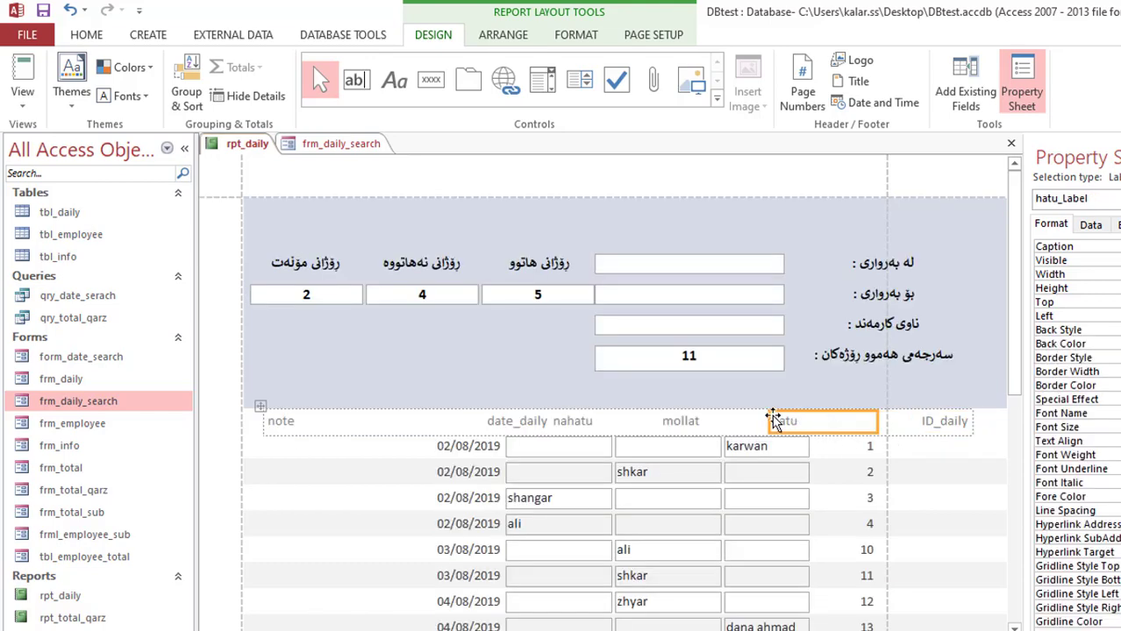
- Resize the hatu label to match its detail column and narrow the ID_daily label so it ends inside the page margin
{"action": "left_click_drag", "start_coordinate": [770, 421], "coordinate": [724, 419]}
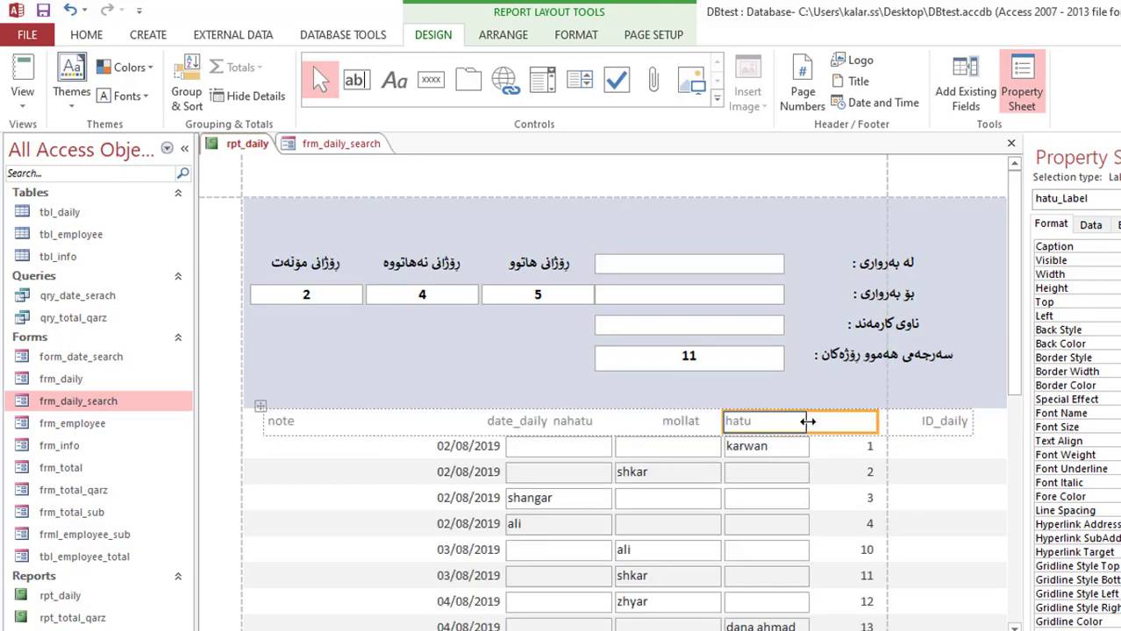
{"action": "left_click_drag", "start_coordinate": [810, 422], "coordinate": [809, 422]}
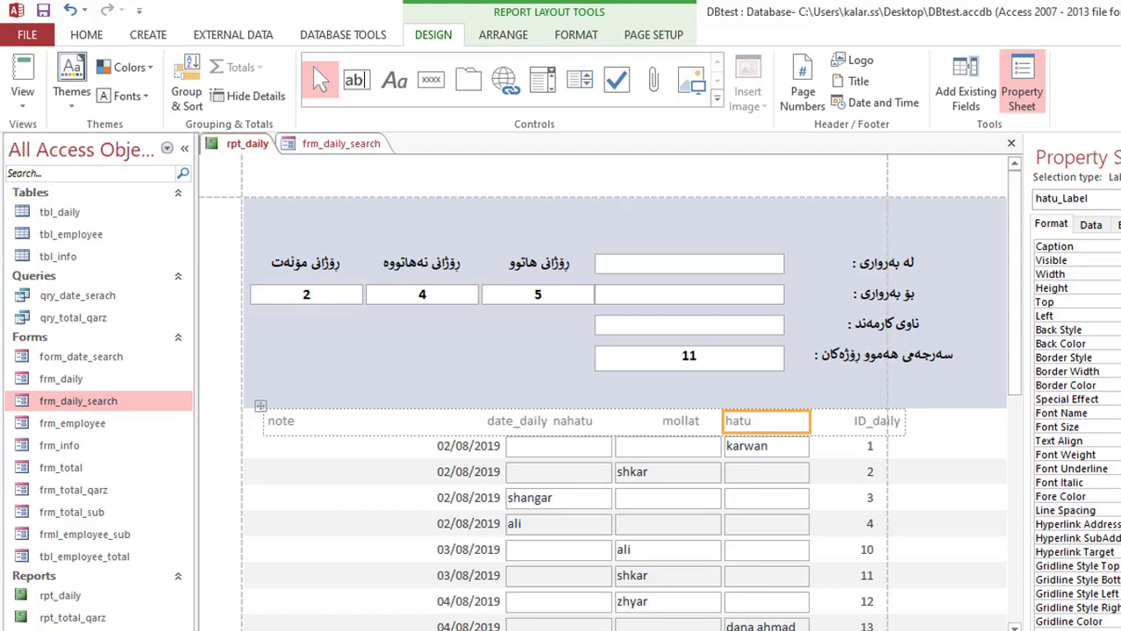
{"action": "key", "text": "F9"}
{"action": "key", "text": "F9"}
{"action": "left_click", "coordinate": [855, 422]}
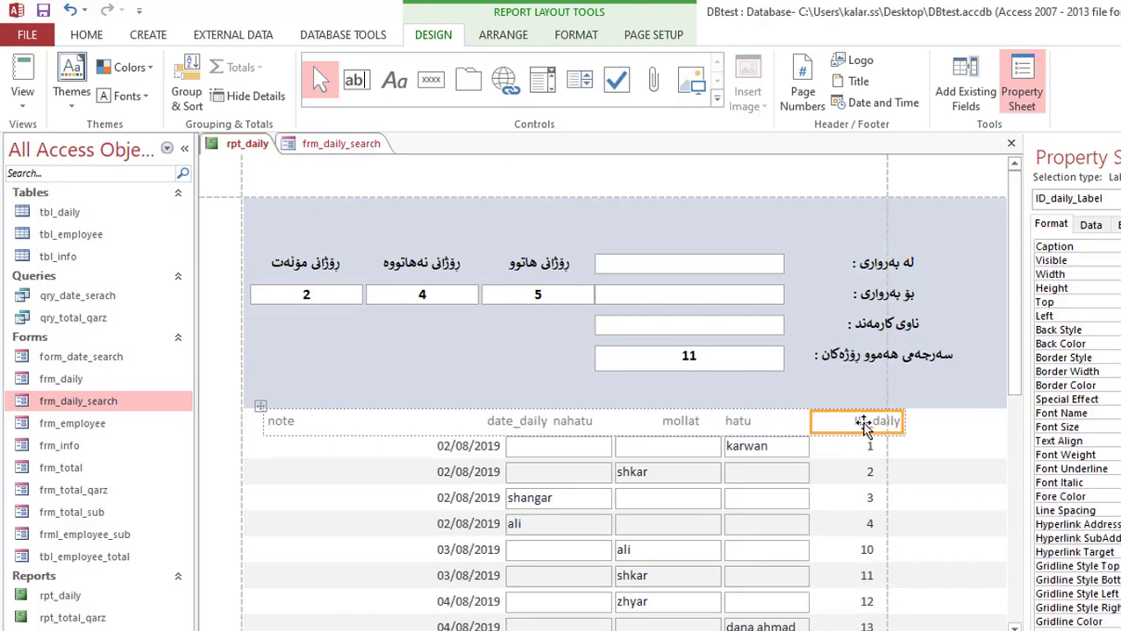
{"action": "left_click_drag", "start_coordinate": [902, 424], "coordinate": [880, 423]}
- Move the block of three day-count labels and text boxes to the upper edge of the report header
{"action": "left_click", "coordinate": [883, 323]}
{"action": "left_click", "coordinate": [893, 265]}
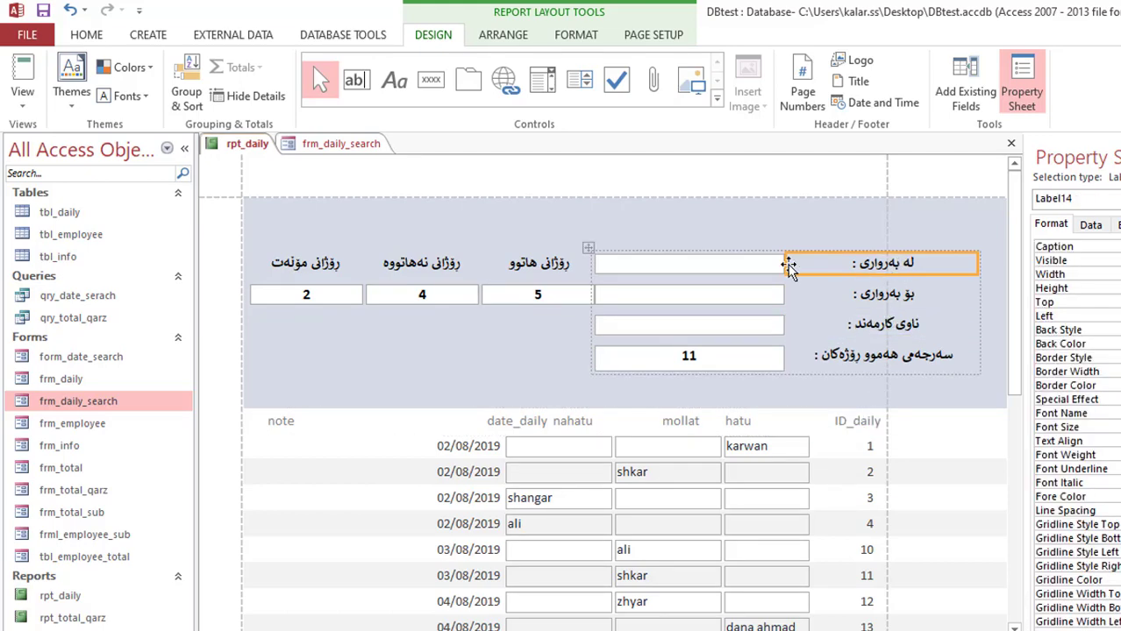
{"action": "left_click", "coordinate": [541, 294]}
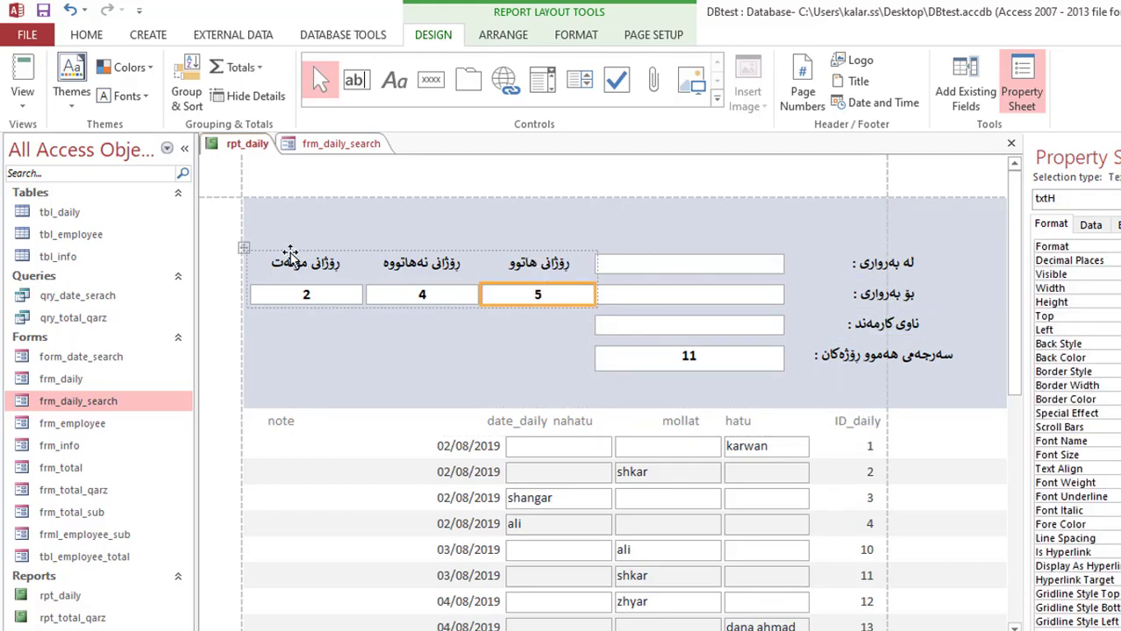
{"action": "left_click", "coordinate": [243, 249]}
{"action": "left_click_drag", "start_coordinate": [243, 249], "coordinate": [285, 193]}
- Move the block of date, employee name and total controls below the day-count block, inside the page margin
{"action": "left_click", "coordinate": [613, 279]}
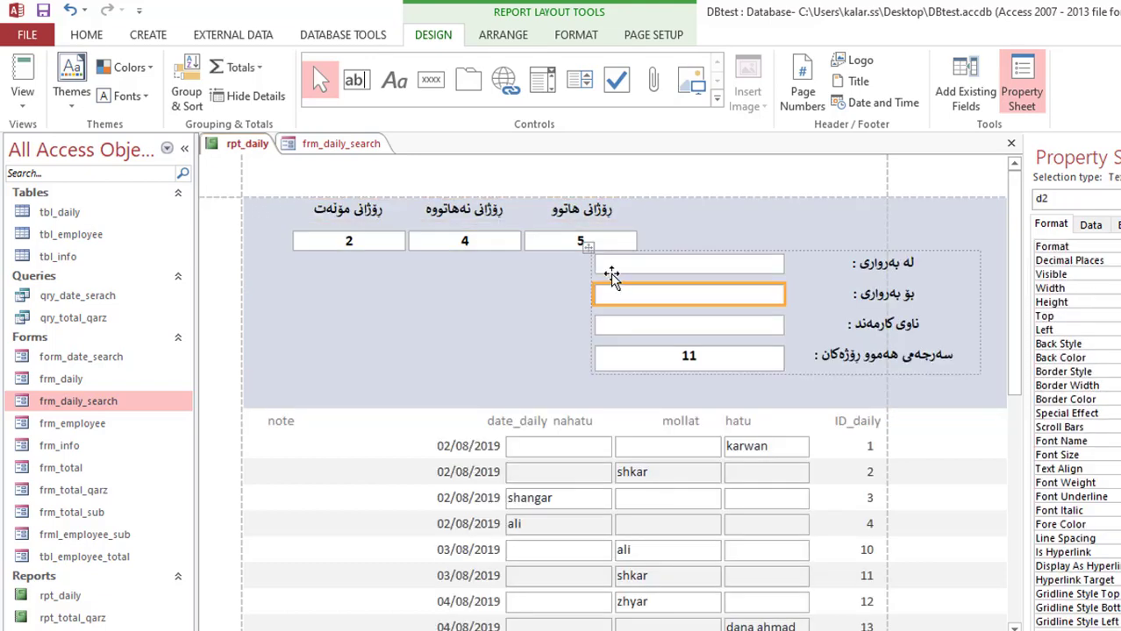
{"action": "left_click_drag", "start_coordinate": [587, 246], "coordinate": [475, 253]}
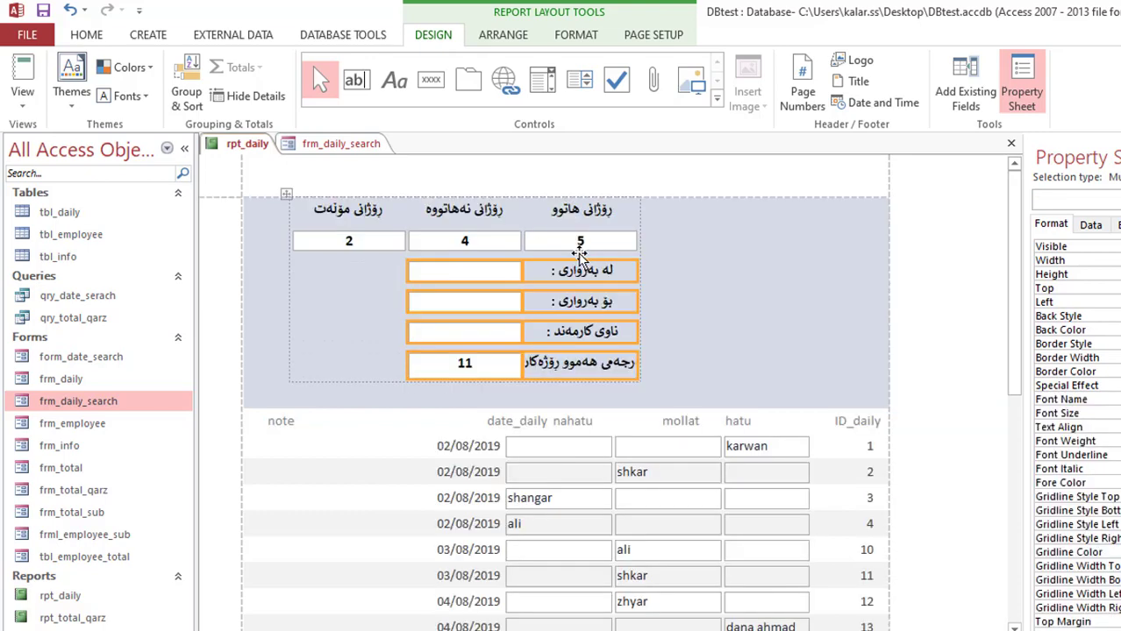
{"action": "left_click", "coordinate": [70, 10]}
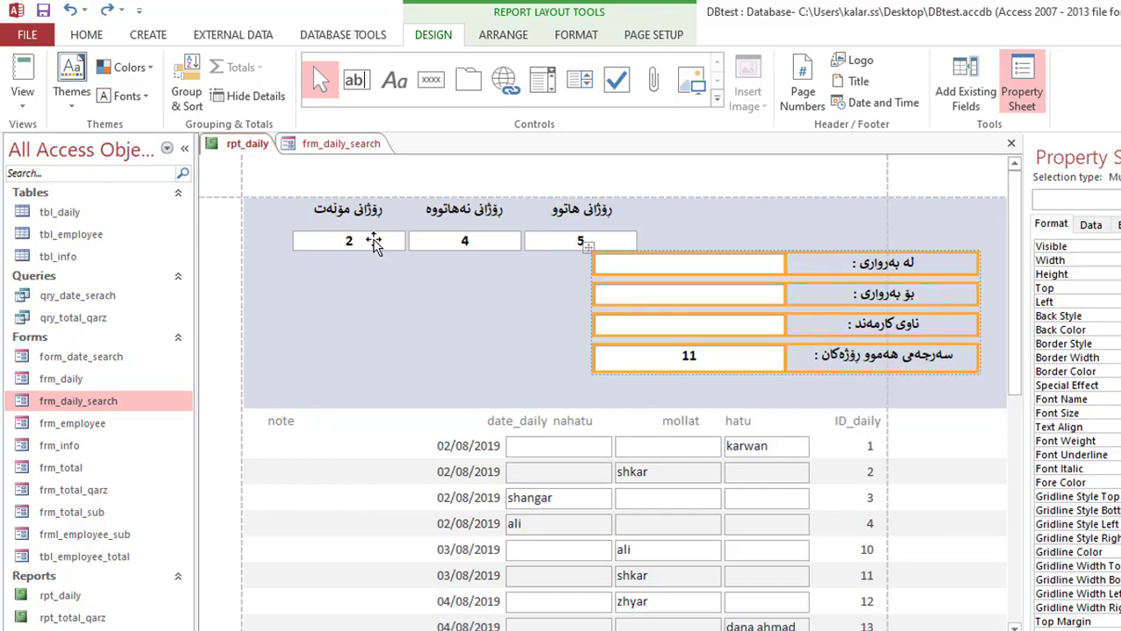
{"action": "left_click_drag", "start_coordinate": [592, 250], "coordinate": [489, 275]}
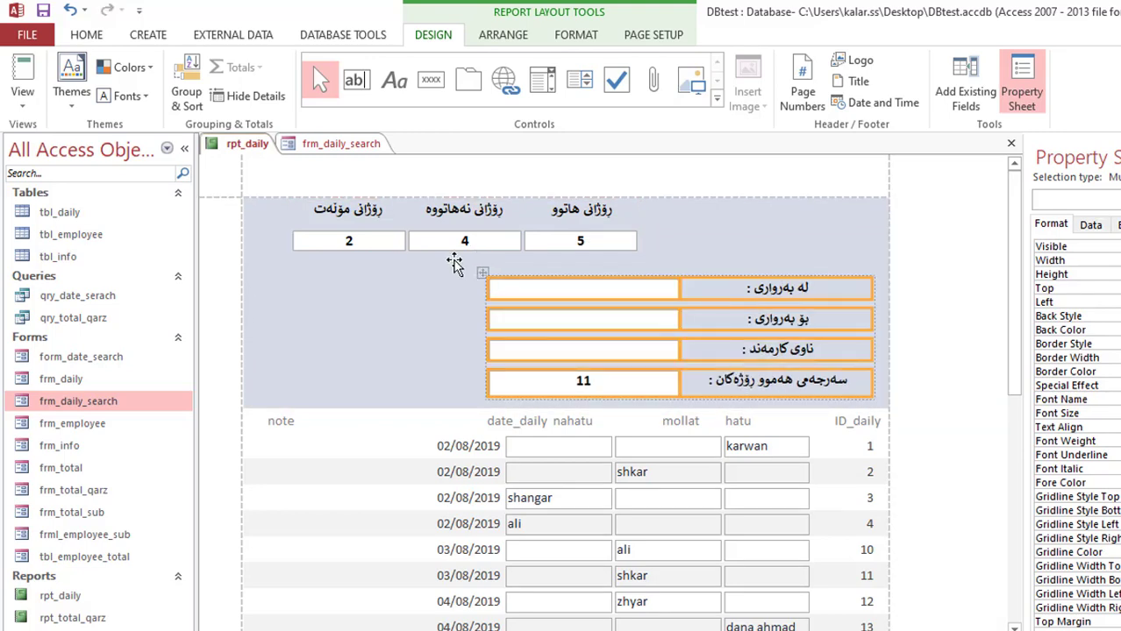
- Move the day-count block directly above the search controls so its outer edge lines up with their text boxes
{"action": "left_click", "coordinate": [370, 271]}
{"action": "left_click", "coordinate": [363, 243]}
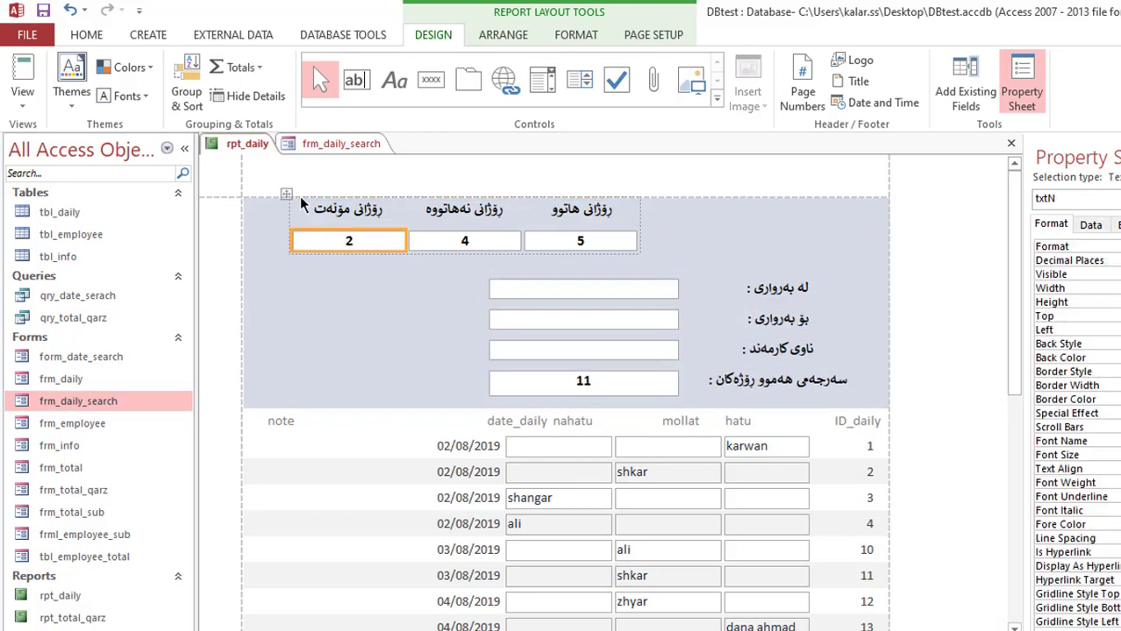
{"action": "left_click", "coordinate": [287, 194]}
{"action": "left_click_drag", "start_coordinate": [392, 198], "coordinate": [258, 213]}
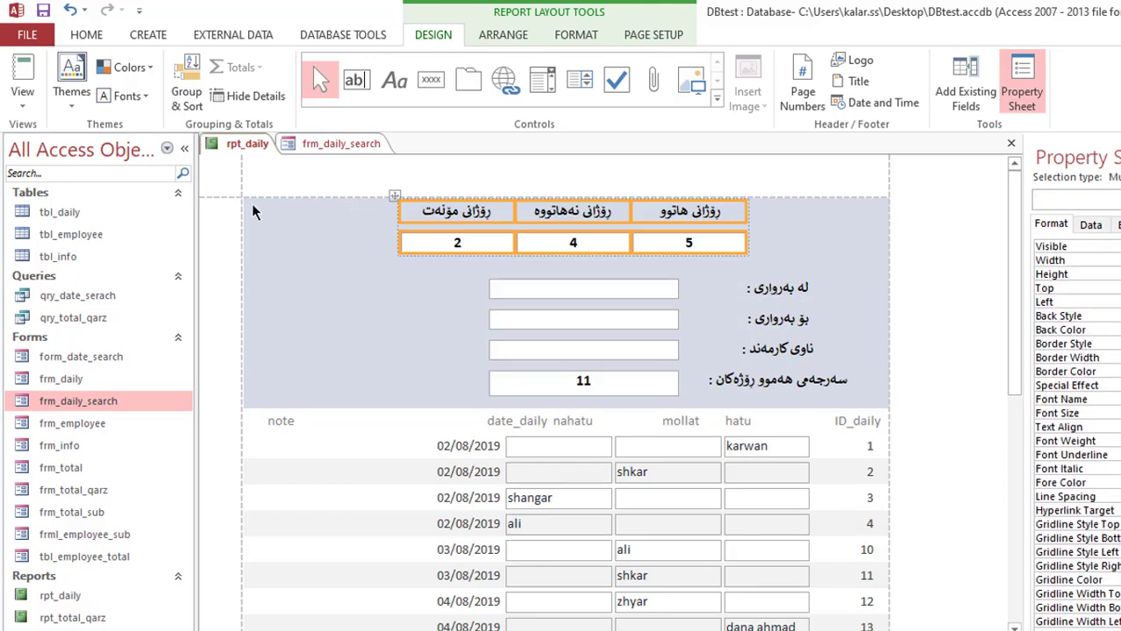
{"action": "left_click", "coordinate": [71, 10]}
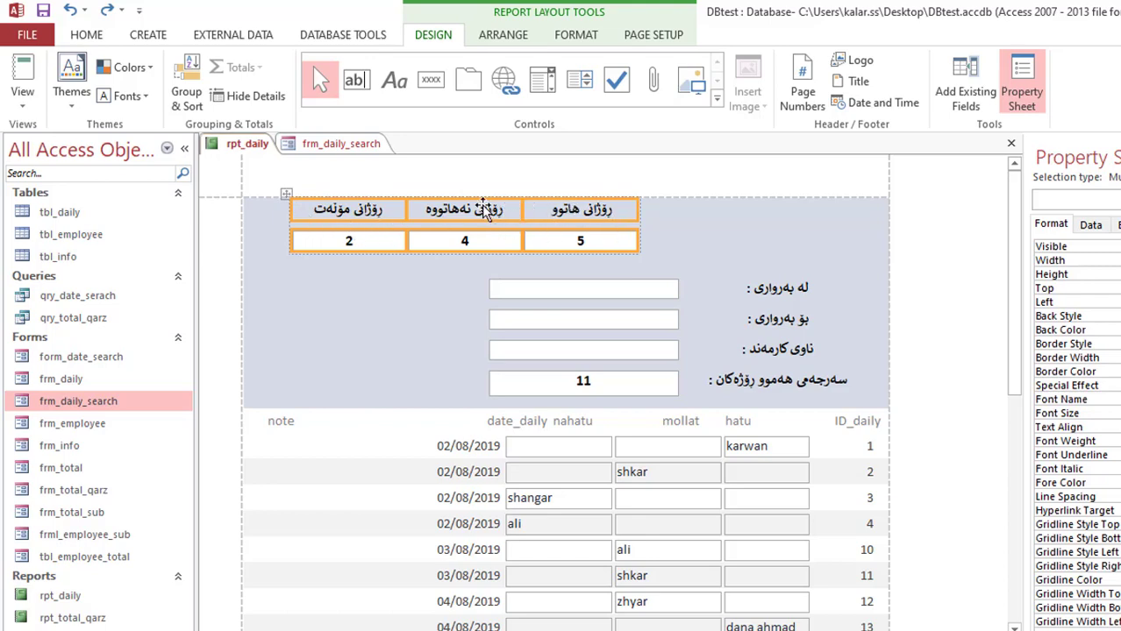
{"action": "key", "text": "ctrl+y"}
{"action": "left_click", "coordinate": [435, 269]}
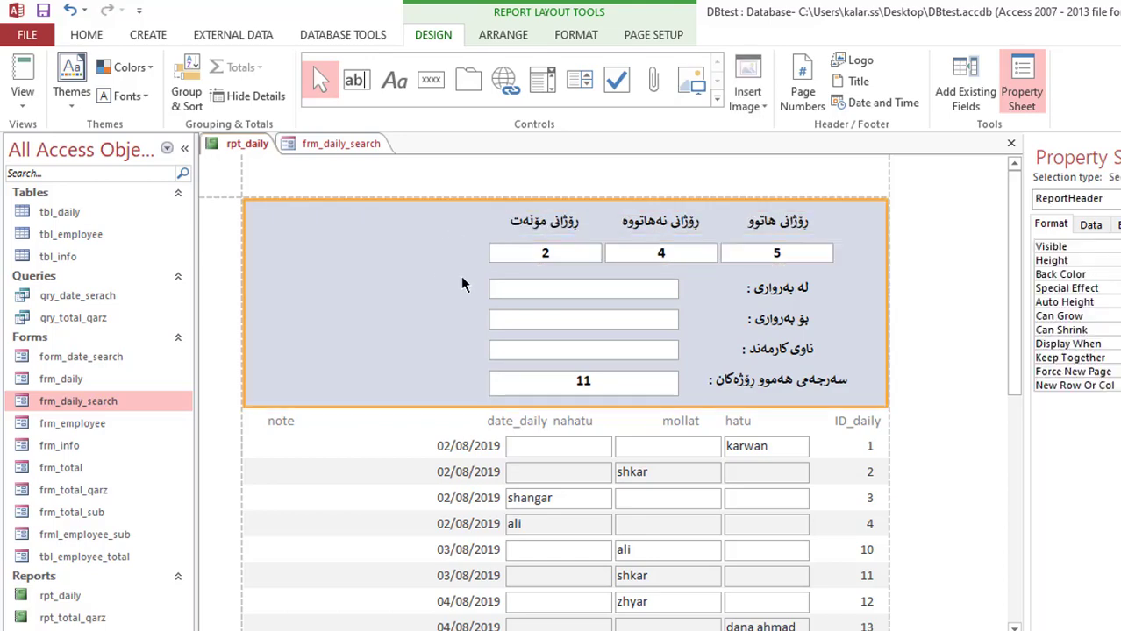
- Check the column labels in the page header and switch rpt_daily to Design View
{"action": "left_click", "coordinate": [406, 424]}
{"action": "left_click", "coordinate": [481, 430]}
{"action": "left_click", "coordinate": [605, 427]}
{"action": "left_click", "coordinate": [735, 428]}
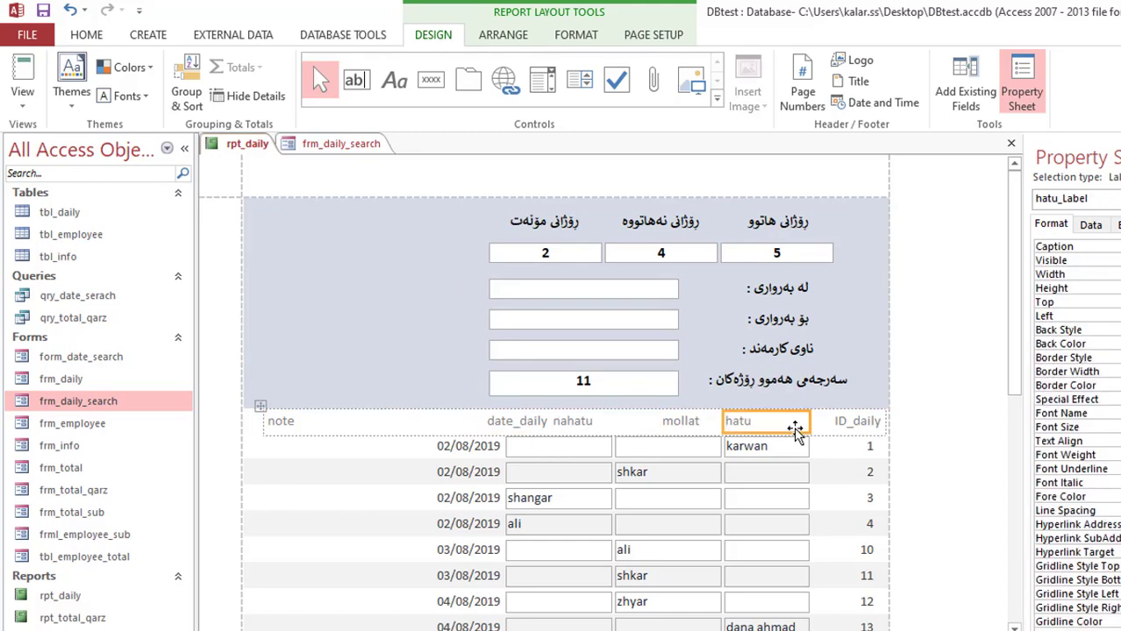
{"action": "left_click", "coordinate": [860, 429]}
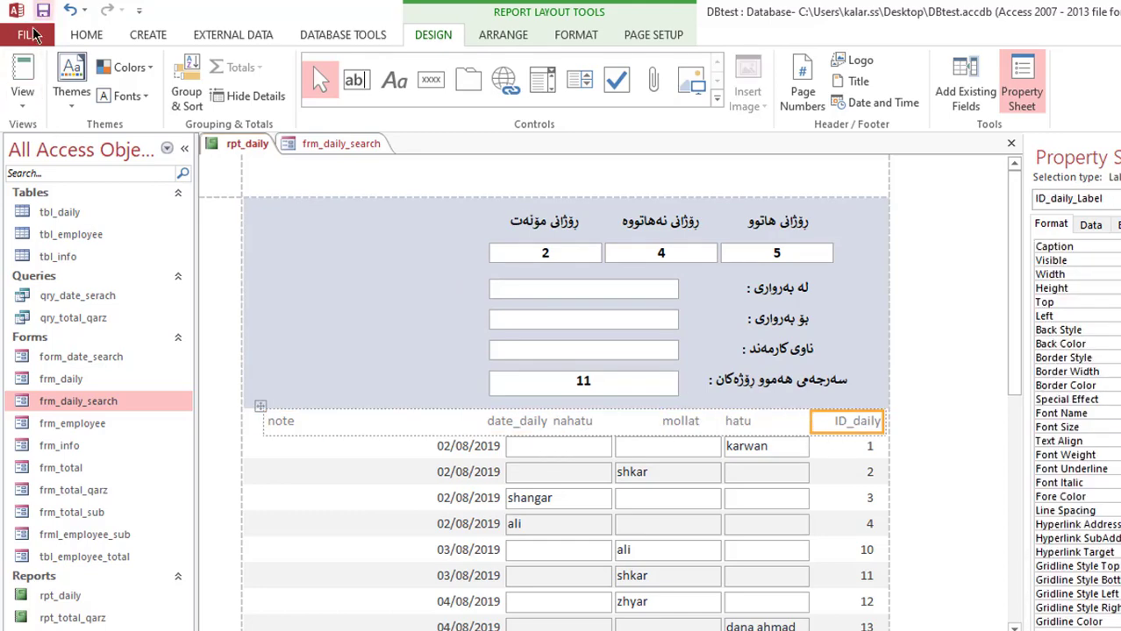
{"action": "left_click", "coordinate": [23, 98]}
{"action": "left_click", "coordinate": [72, 219]}
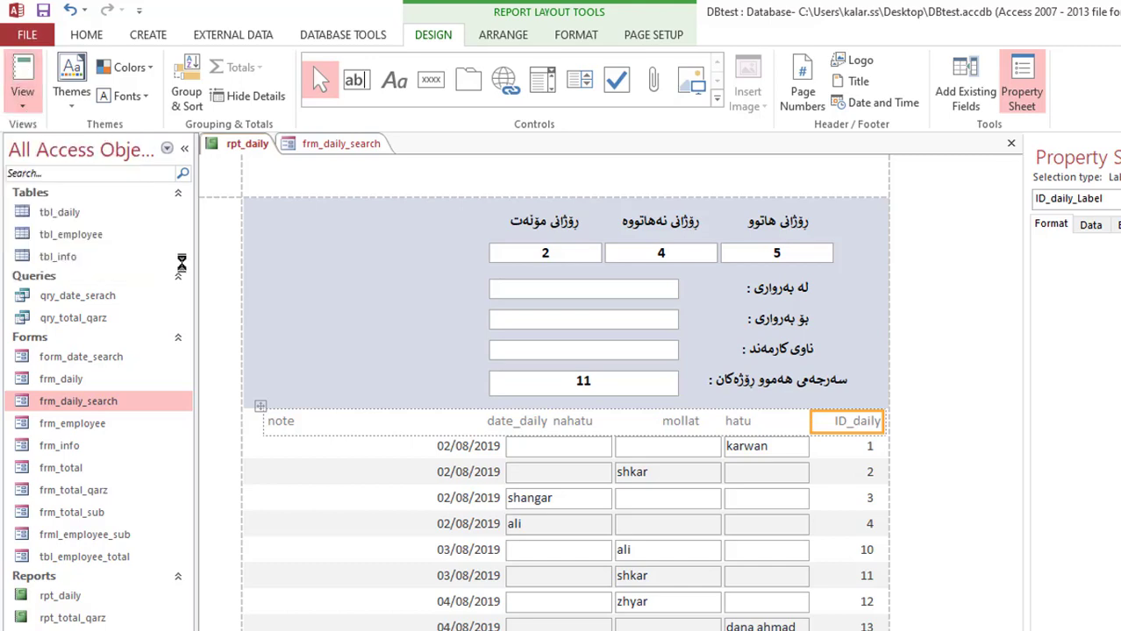
- Copy the six Kurdish column heading labels from the form header of frm_daily_search
{"action": "left_click", "coordinate": [351, 145]}
{"action": "right_click", "coordinate": [351, 144]}
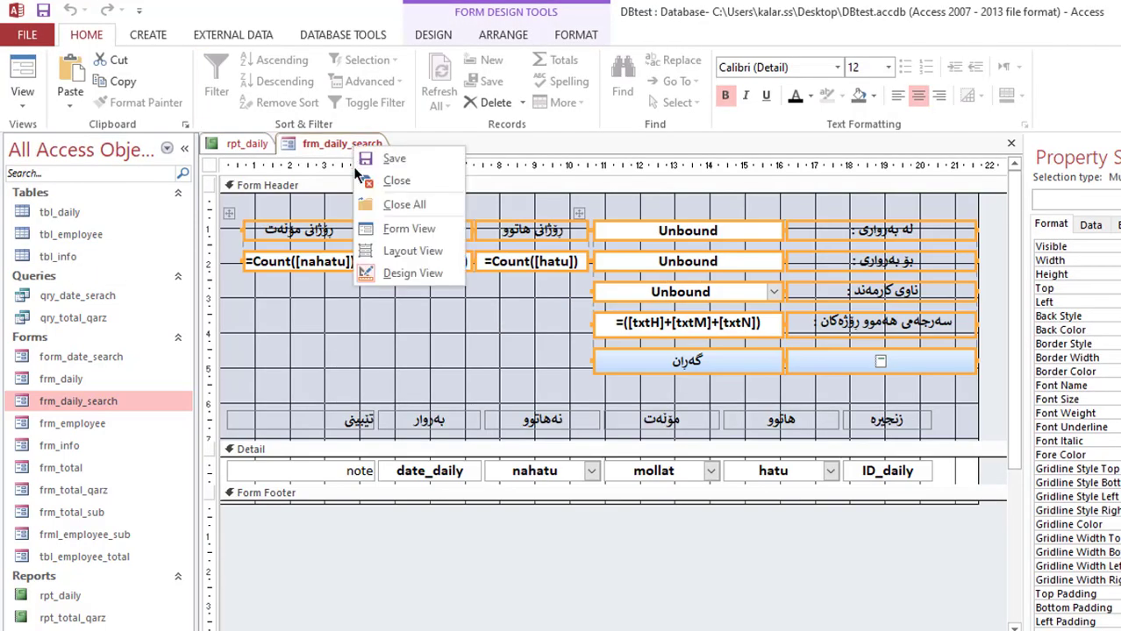
{"action": "left_click", "coordinate": [260, 404]}
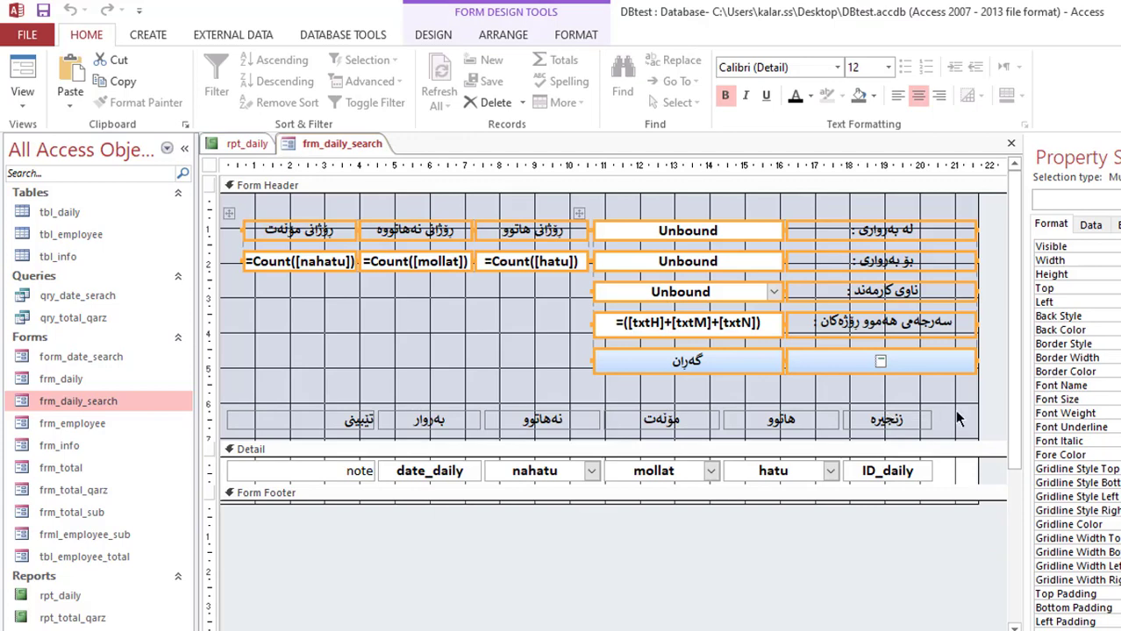
{"action": "left_click_drag", "start_coordinate": [954, 410], "coordinate": [261, 424]}
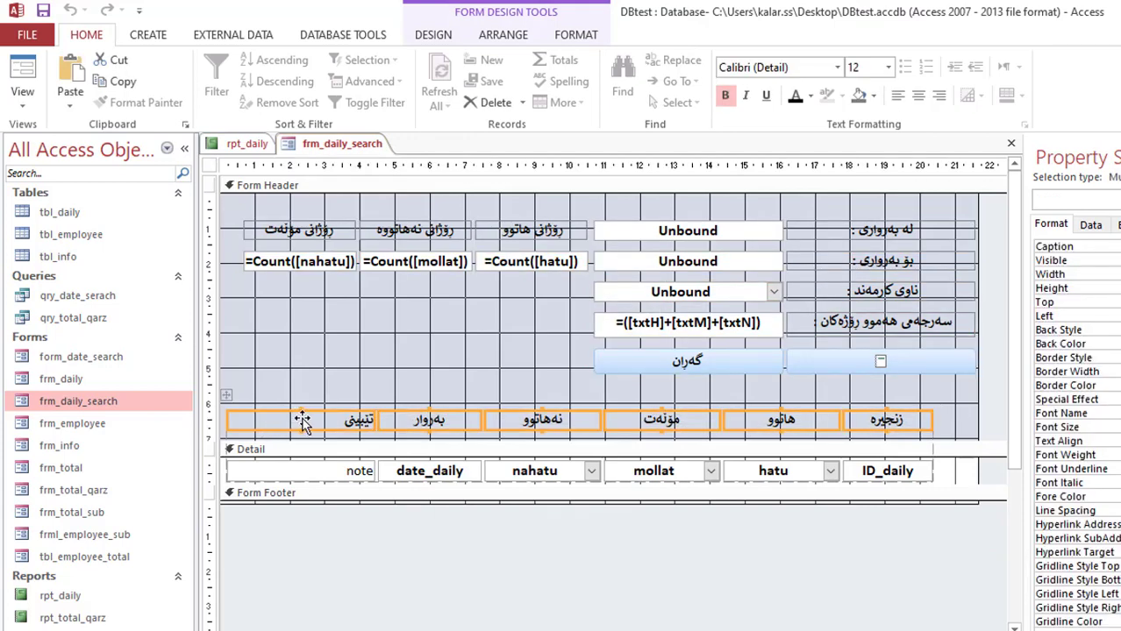
{"action": "right_click", "coordinate": [300, 420]}
{"action": "left_click", "coordinate": [304, 217]}
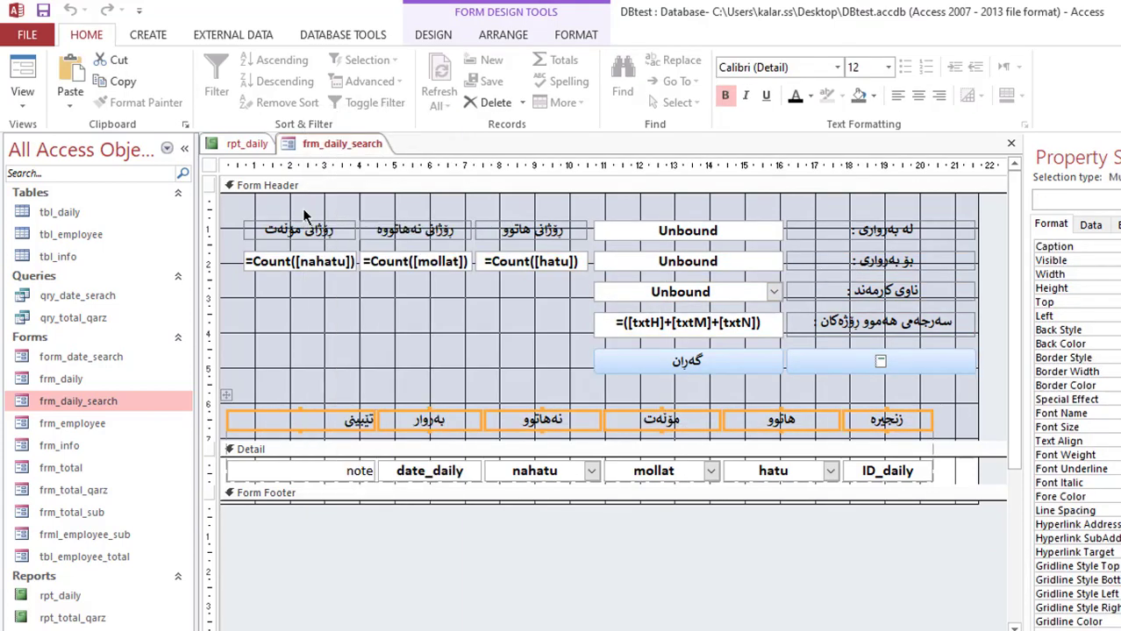
- Replace the English column labels in rpt_daily's page header with the copied Kurdish heading labels
{"action": "left_click", "coordinate": [247, 143]}
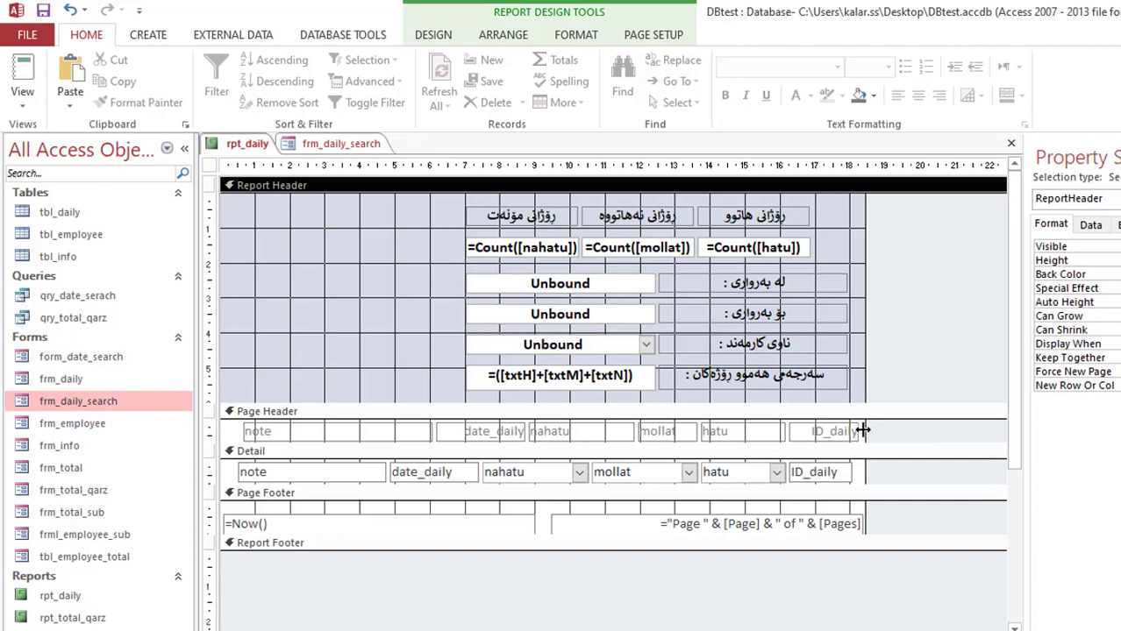
{"action": "left_click", "coordinate": [234, 431]}
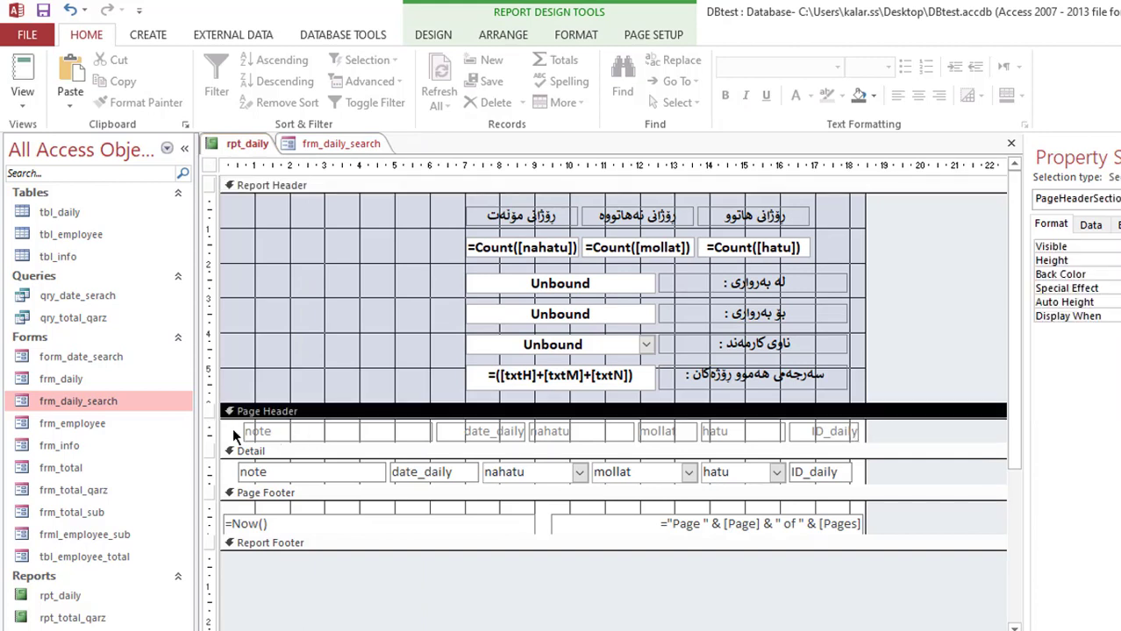
{"action": "left_click_drag", "start_coordinate": [233, 431], "coordinate": [829, 441]}
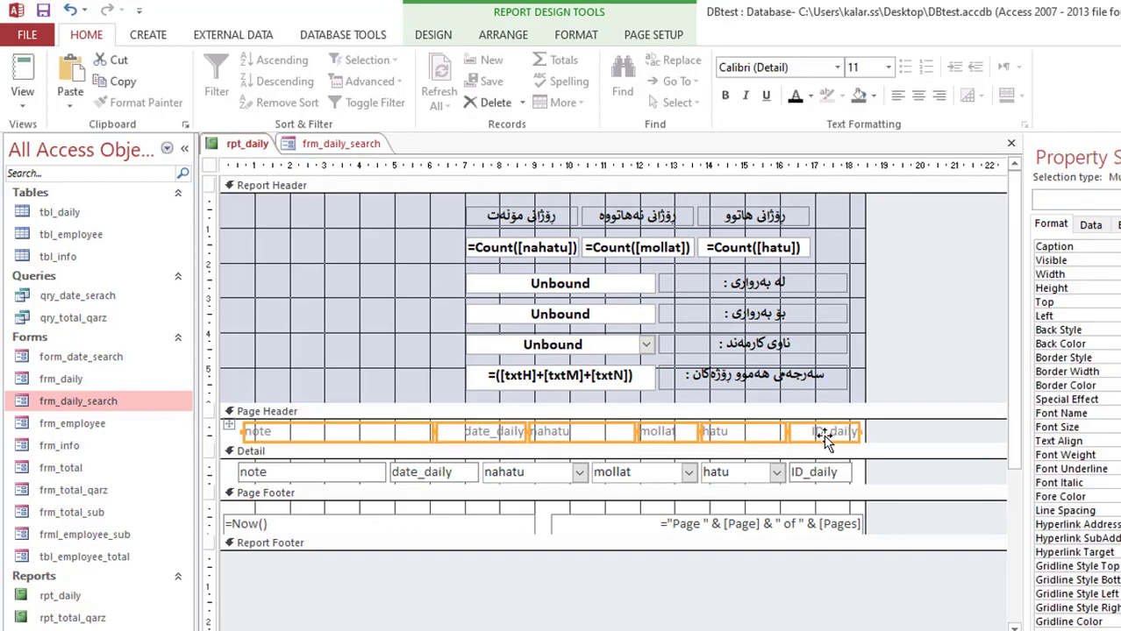
{"action": "key", "text": "Delete"}
{"action": "right_click", "coordinate": [724, 445]}
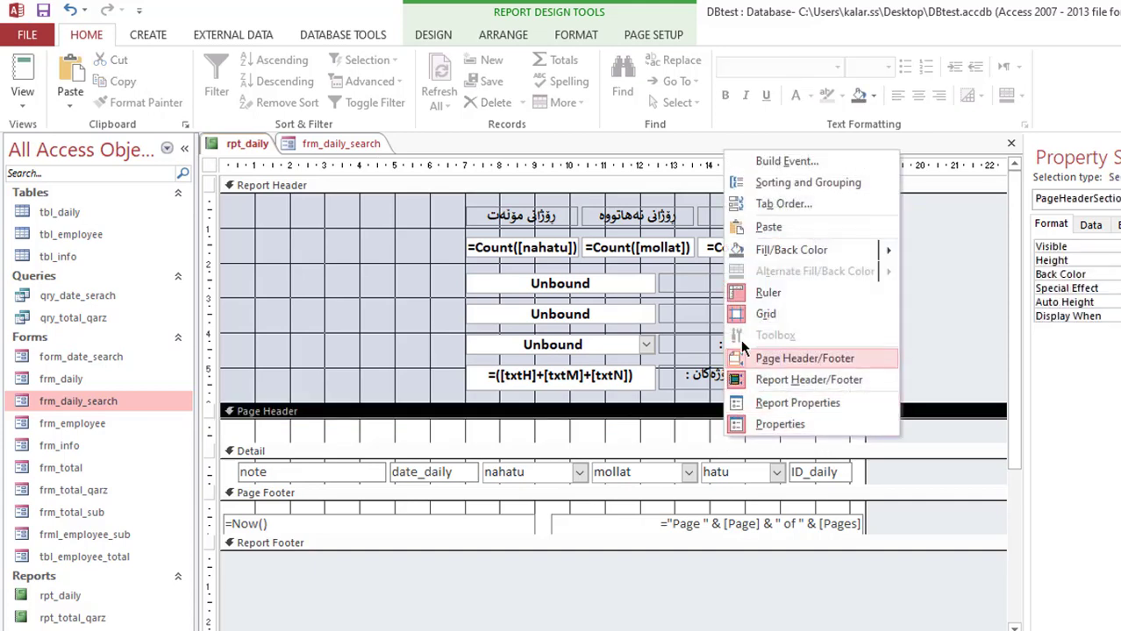
{"action": "left_click", "coordinate": [766, 231]}
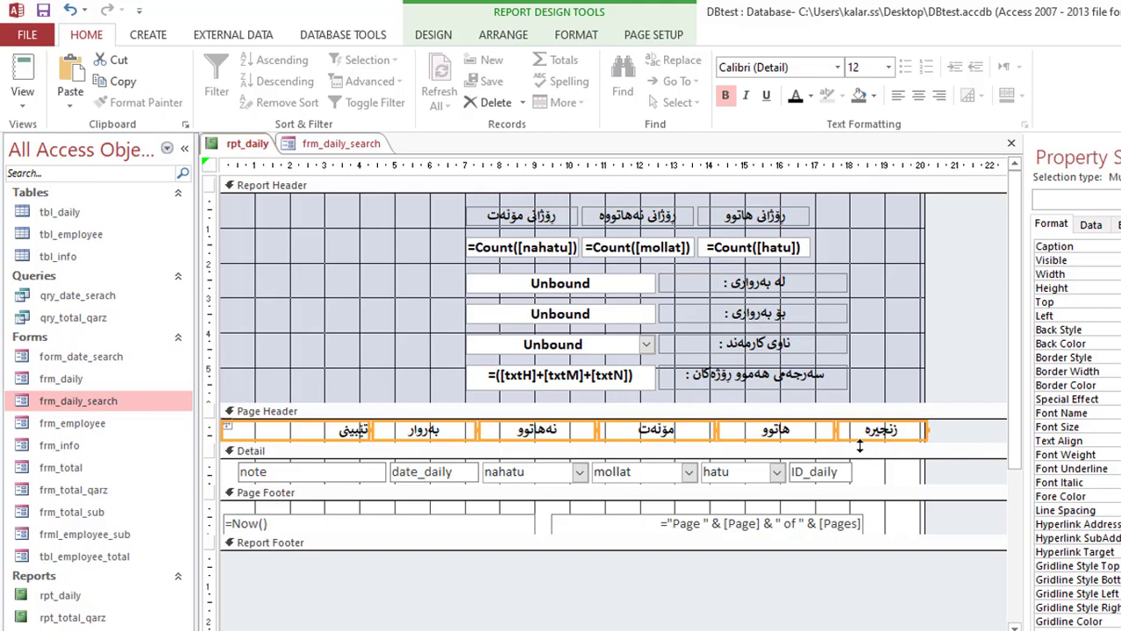
- Narrow the هاتوو and مۆڵەت heading labels in the page header toward their detail field widths
{"action": "left_click", "coordinate": [809, 454]}
{"action": "left_click", "coordinate": [828, 430]}
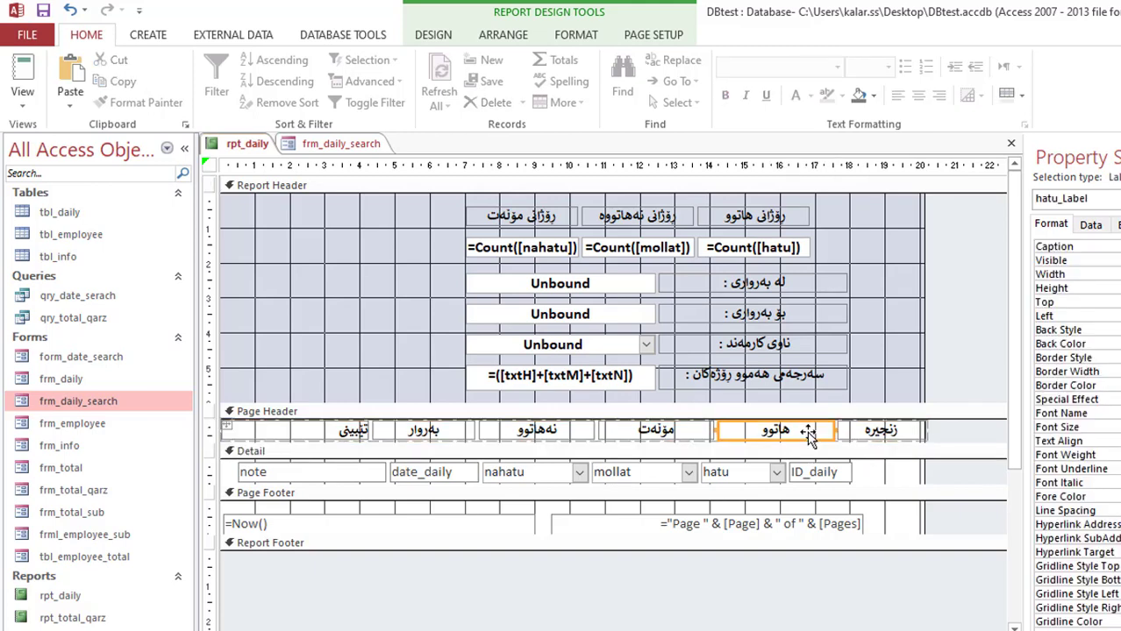
{"action": "left_click_drag", "start_coordinate": [832, 429], "coordinate": [789, 431]}
{"action": "left_click", "coordinate": [689, 429]}
{"action": "left_click_drag", "start_coordinate": [714, 429], "coordinate": [699, 430]}
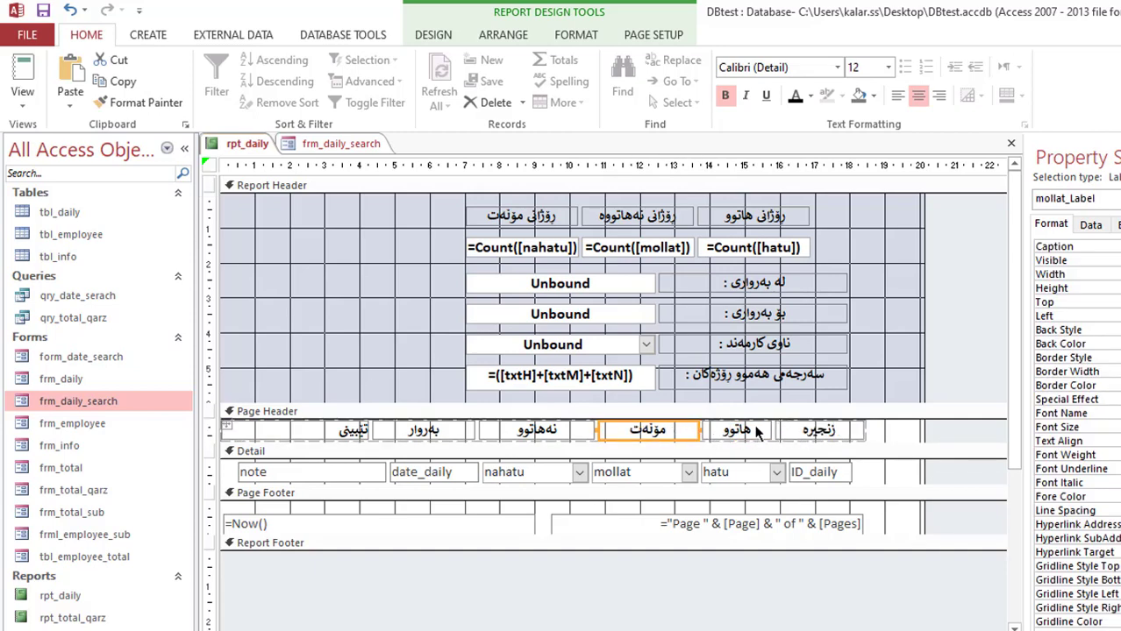
- Widen the تێبینی heading label and narrow the بەروار and نەهاتوو labels to line up with the detail fields
{"action": "left_click", "coordinate": [368, 430]}
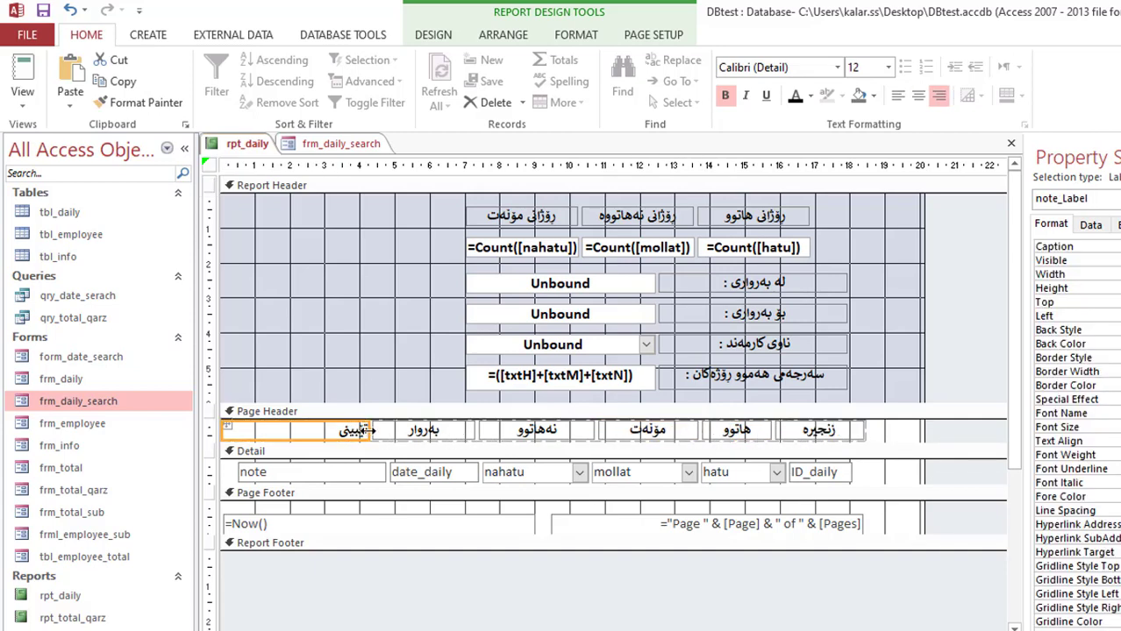
{"action": "left_click_drag", "start_coordinate": [368, 430], "coordinate": [387, 430]}
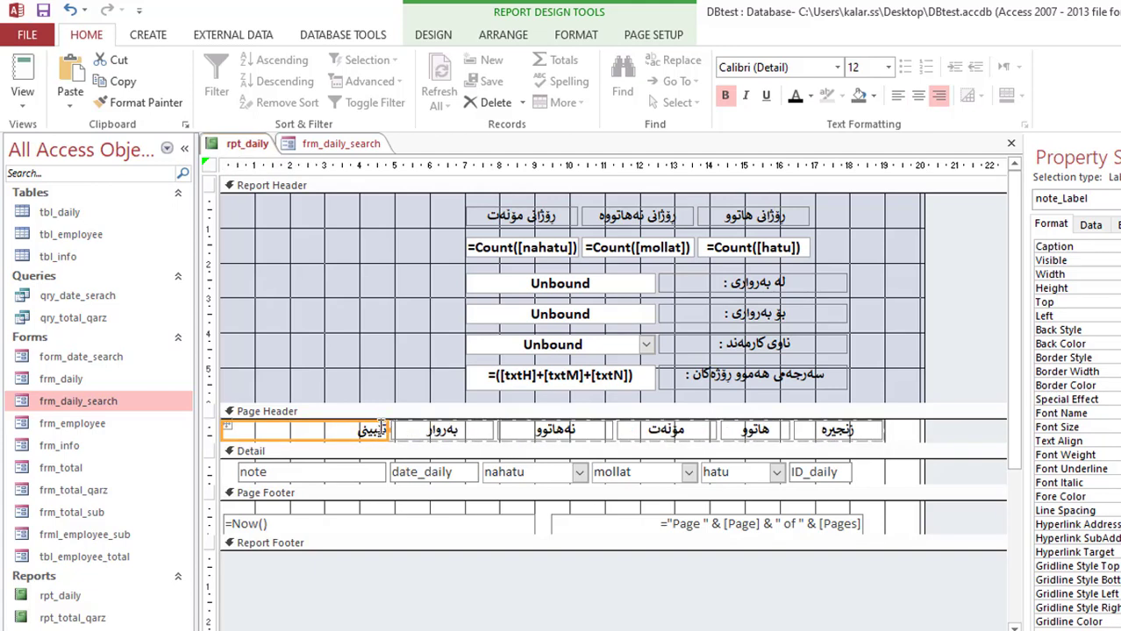
{"action": "left_click", "coordinate": [487, 436]}
{"action": "left_click_drag", "start_coordinate": [493, 430], "coordinate": [483, 430]}
{"action": "left_click", "coordinate": [560, 433]}
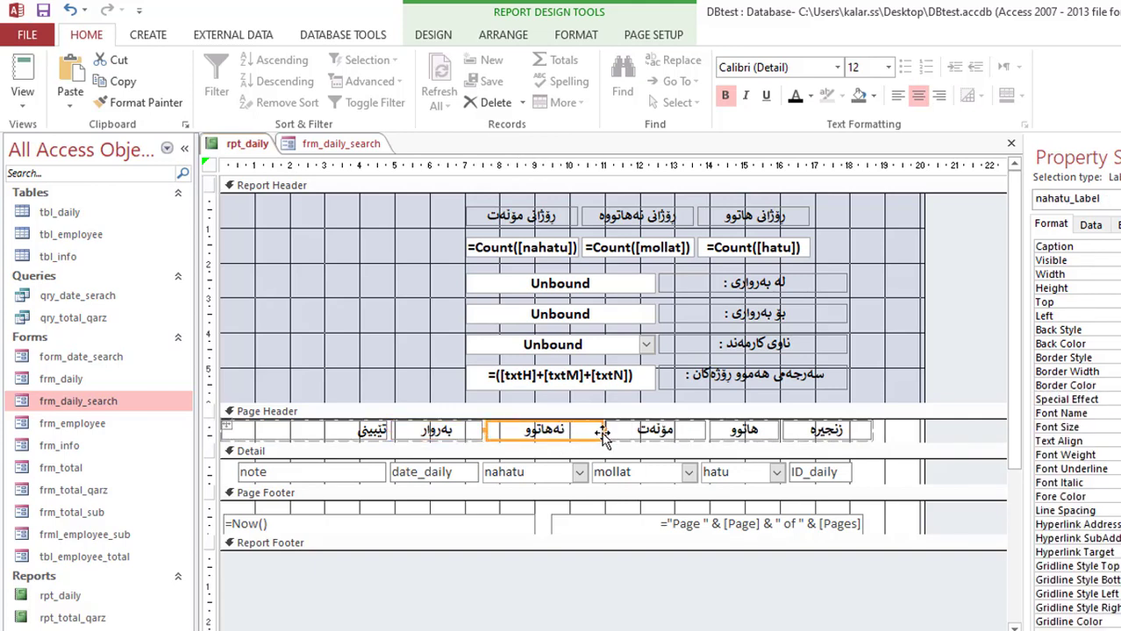
{"action": "left_click_drag", "start_coordinate": [602, 429], "coordinate": [588, 431]}
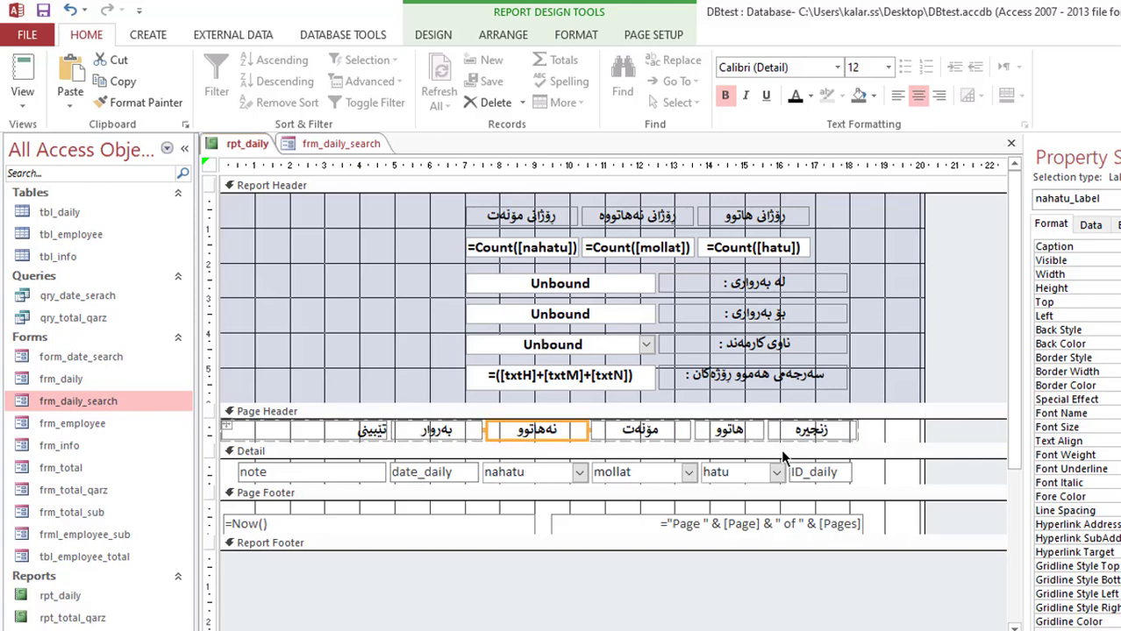
- Format all six detail fields, from note to ID_daily, as bold with font size 12
{"action": "left_click", "coordinate": [314, 474]}
{"action": "left_click", "coordinate": [231, 479]}
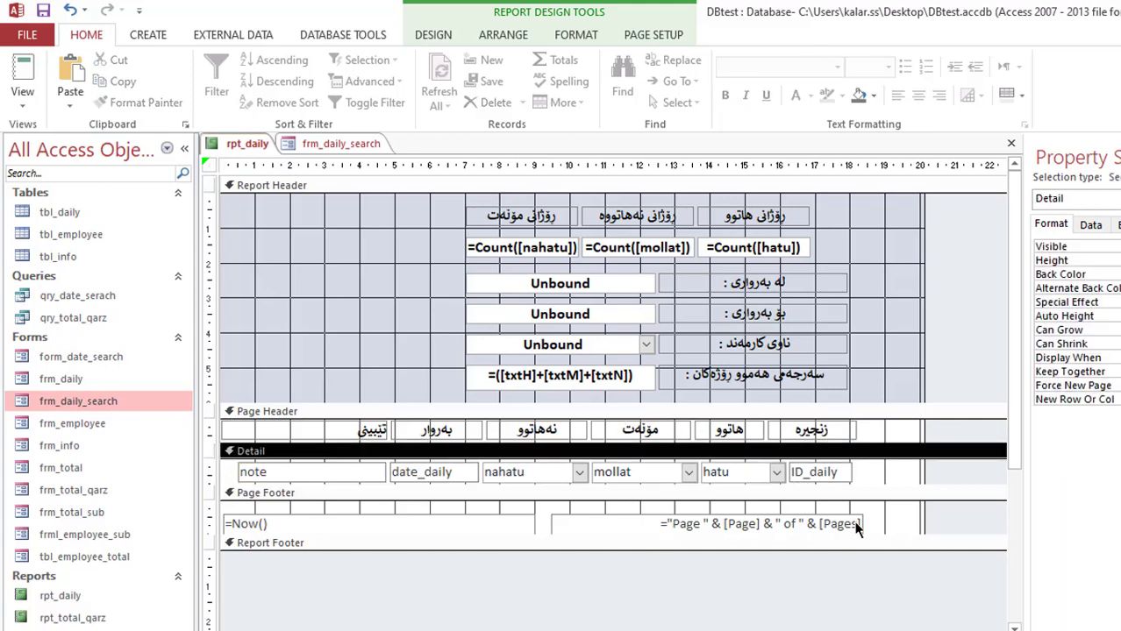
{"action": "left_click_drag", "start_coordinate": [891, 478], "coordinate": [251, 471]}
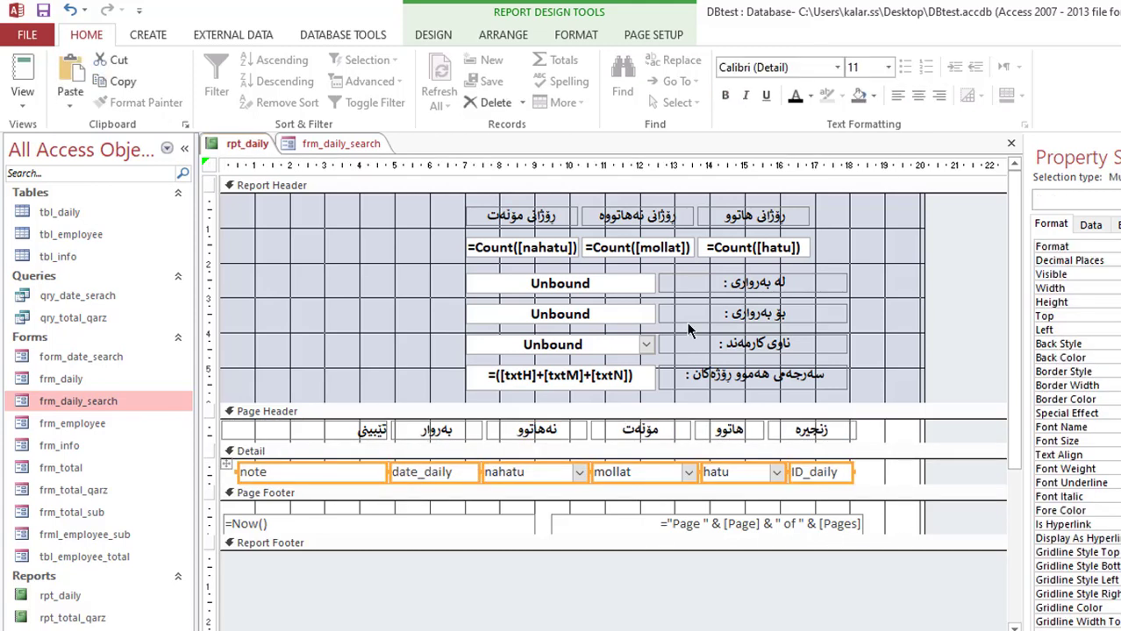
{"action": "left_click", "coordinate": [890, 68]}
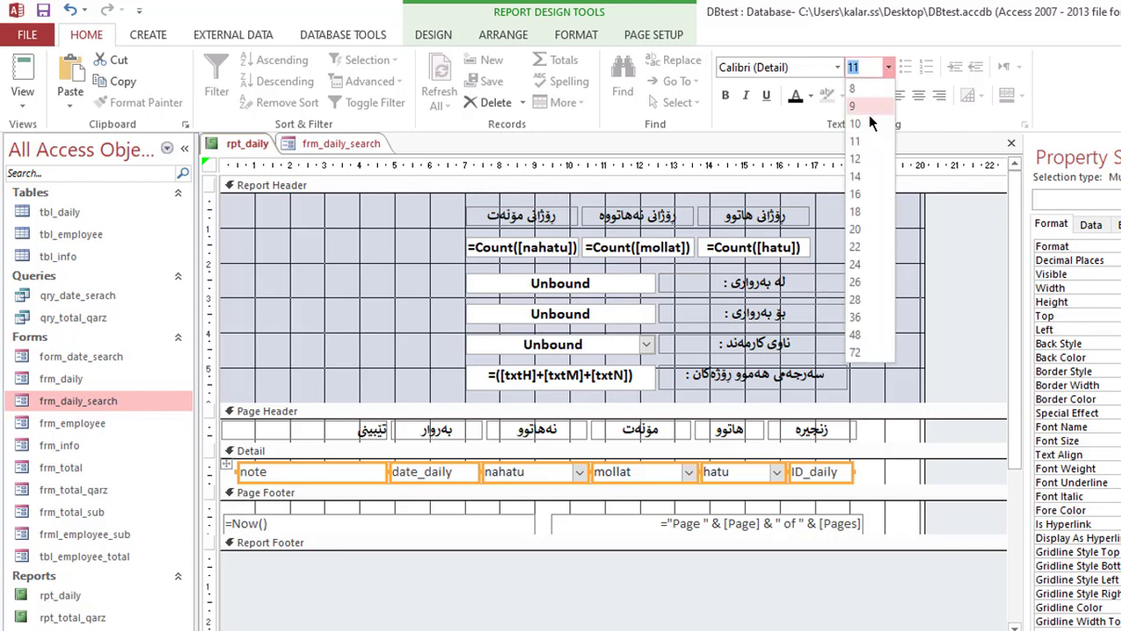
{"action": "left_click", "coordinate": [859, 159]}
{"action": "left_click", "coordinate": [725, 98]}
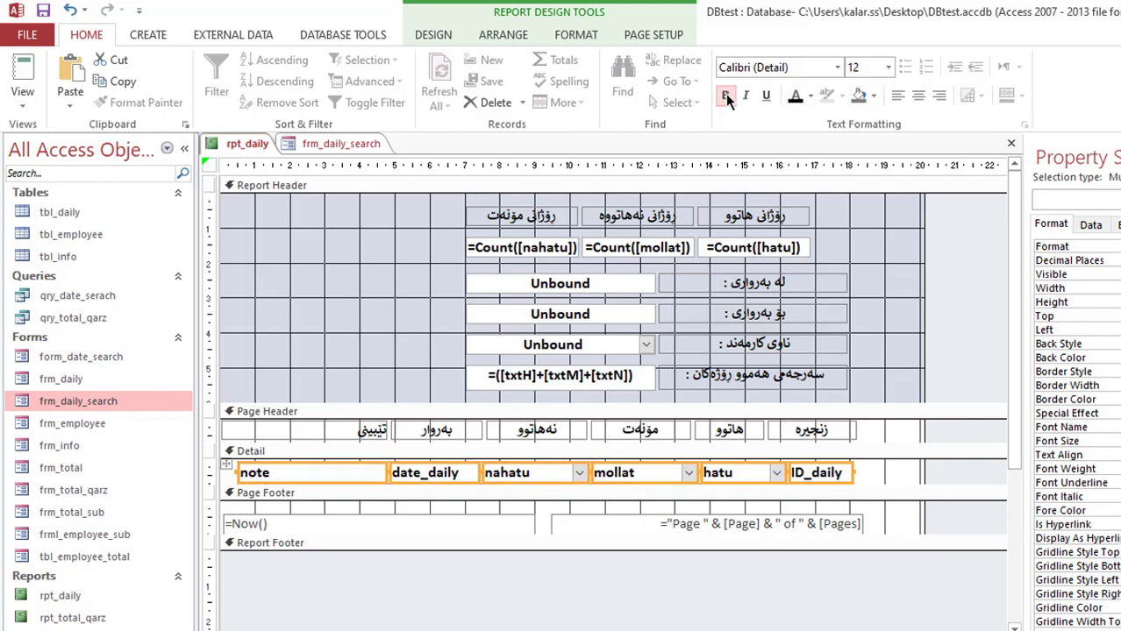
- Center the text of all six detail fields, and right-align the note field
{"action": "left_click", "coordinate": [915, 98]}
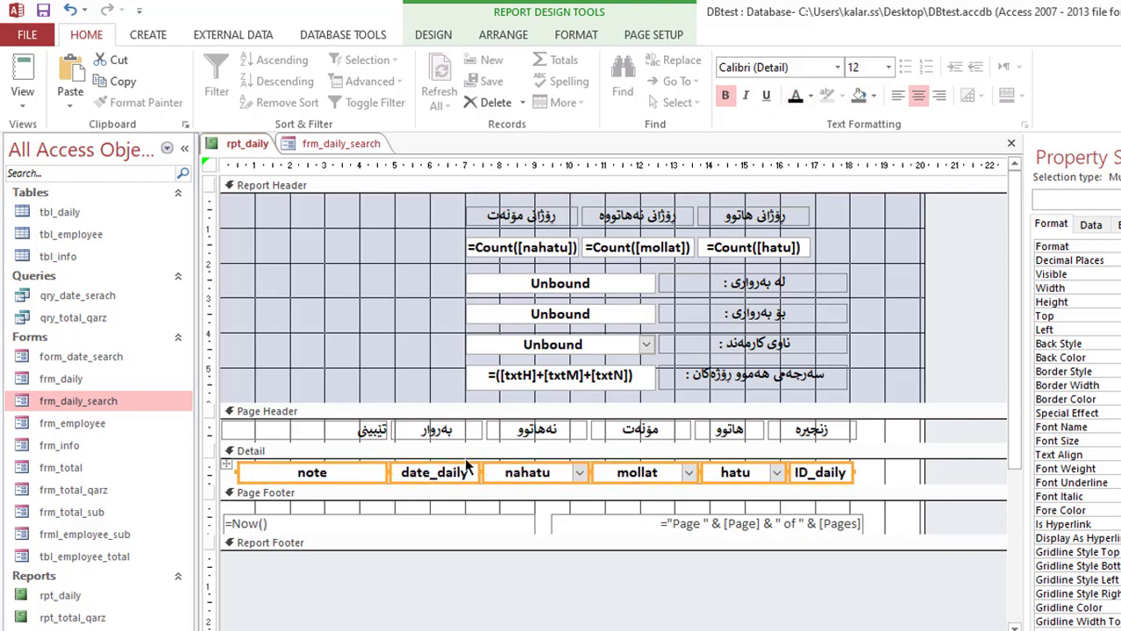
{"action": "left_click", "coordinate": [246, 473]}
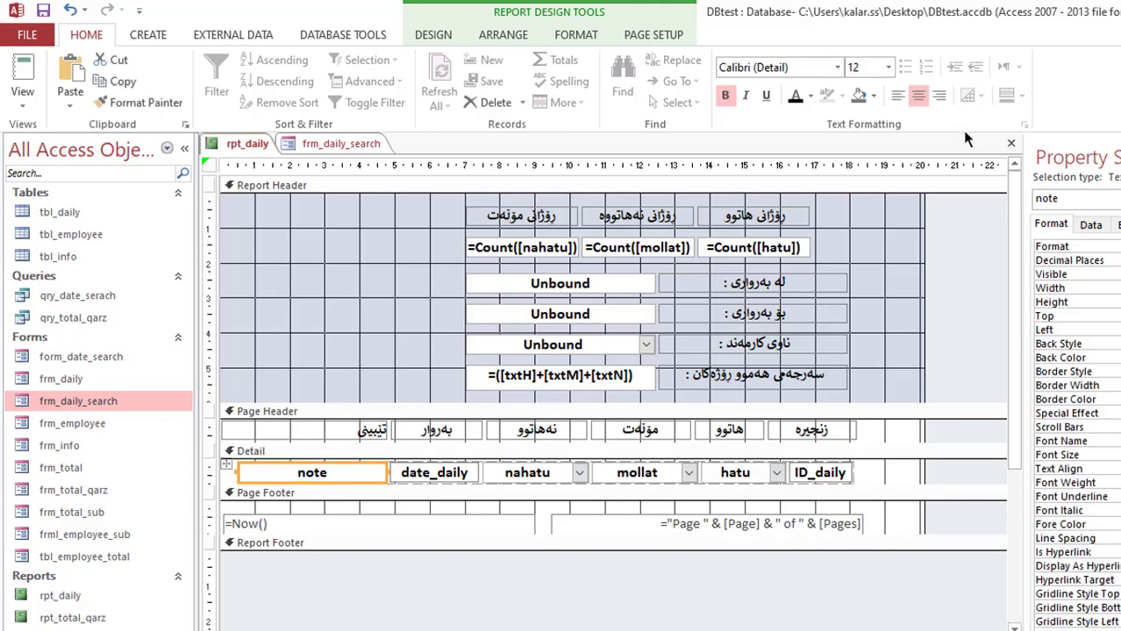
{"action": "left_click", "coordinate": [935, 95]}
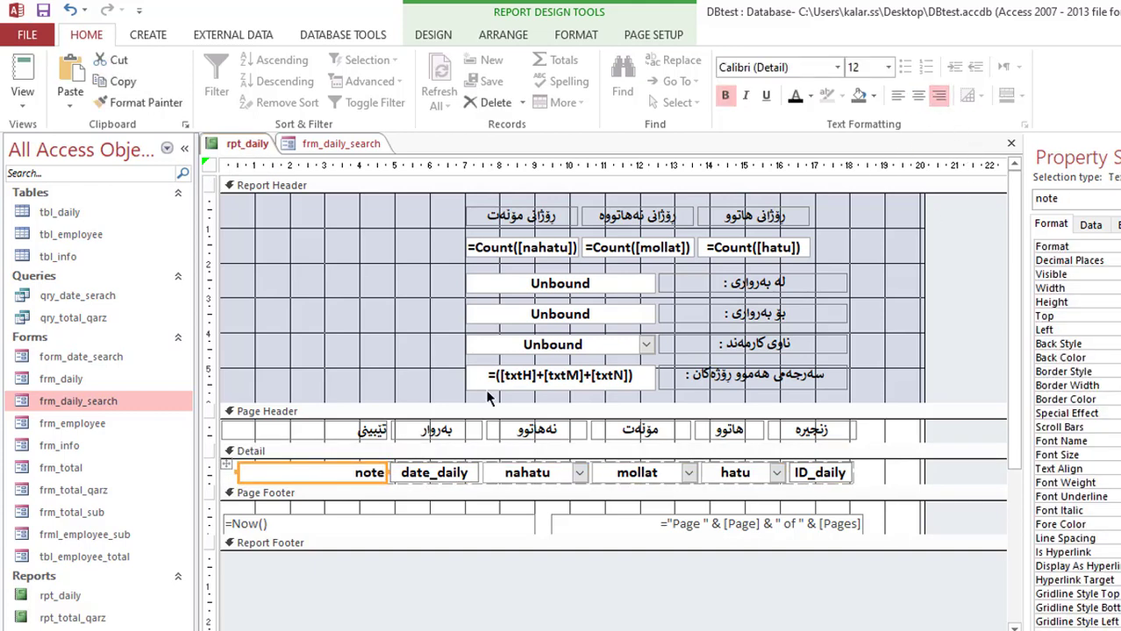
- Format all six Kurdish heading labels in the page header as bold, font size 12, with centered text
{"action": "left_click", "coordinate": [346, 433]}
{"action": "left_click", "coordinate": [881, 431]}
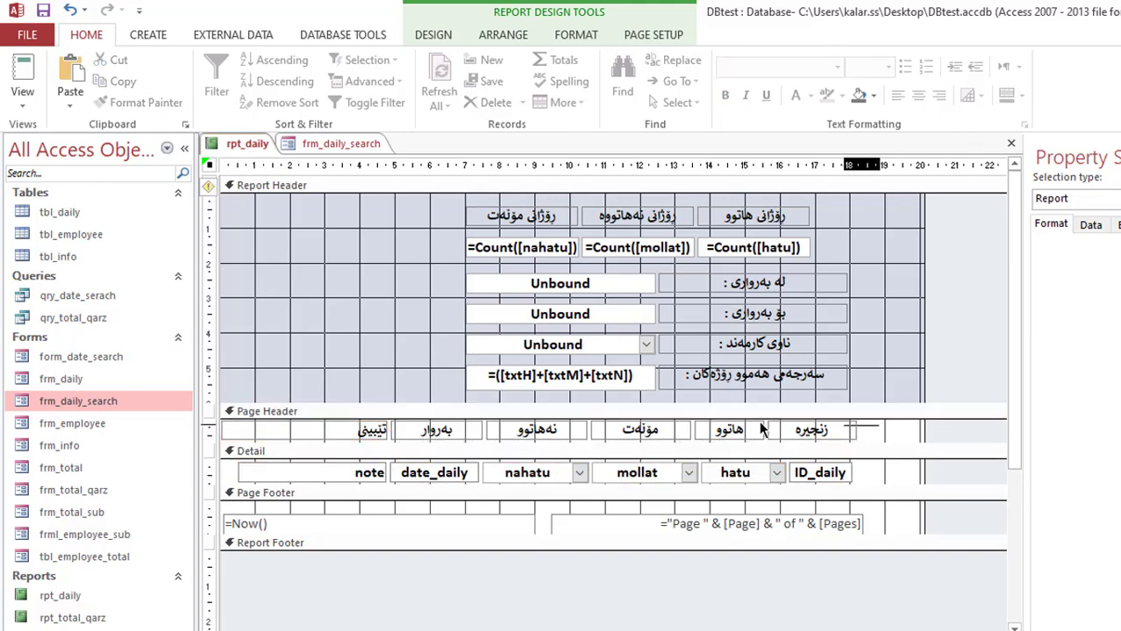
{"action": "left_click_drag", "start_coordinate": [293, 437], "coordinate": [862, 435]}
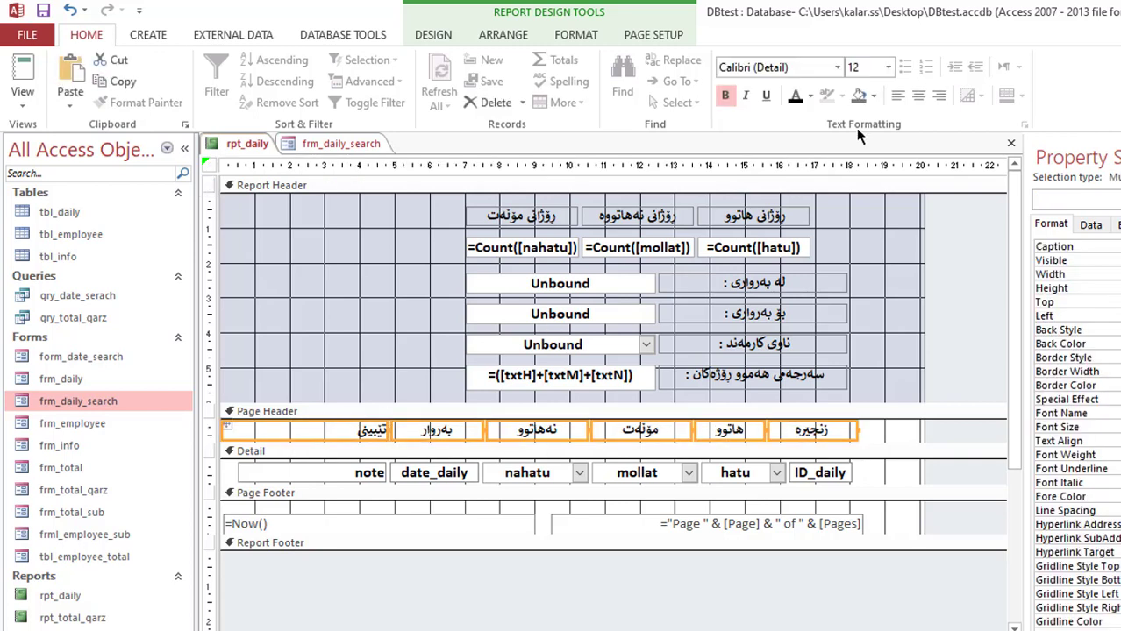
{"action": "left_click", "coordinate": [726, 96]}
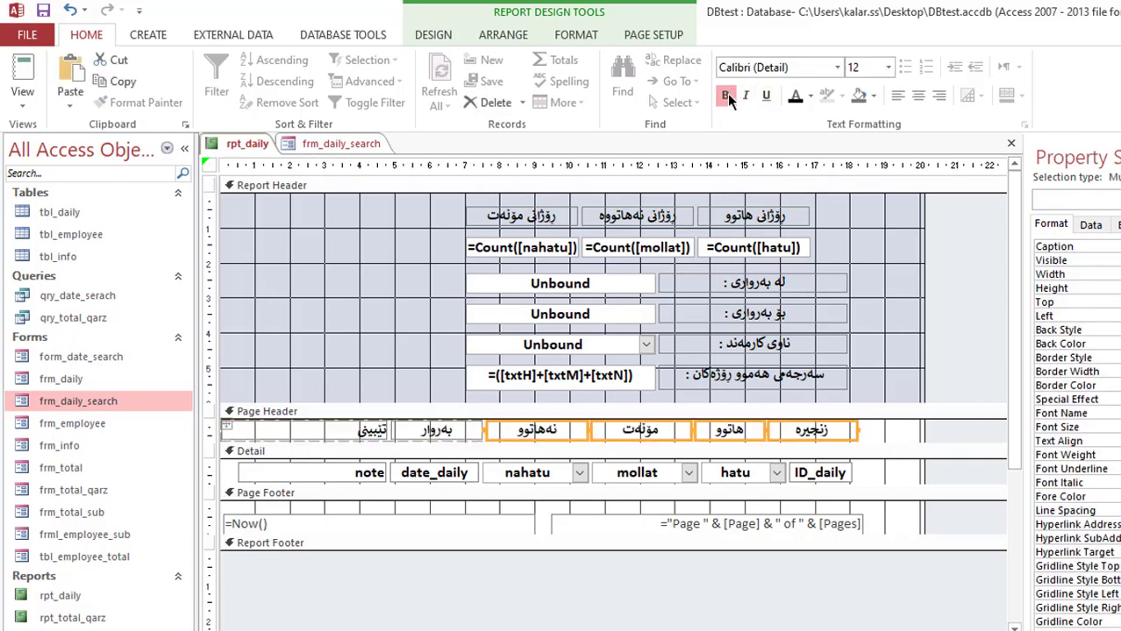
{"action": "left_click", "coordinate": [888, 66]}
{"action": "left_click", "coordinate": [858, 162]}
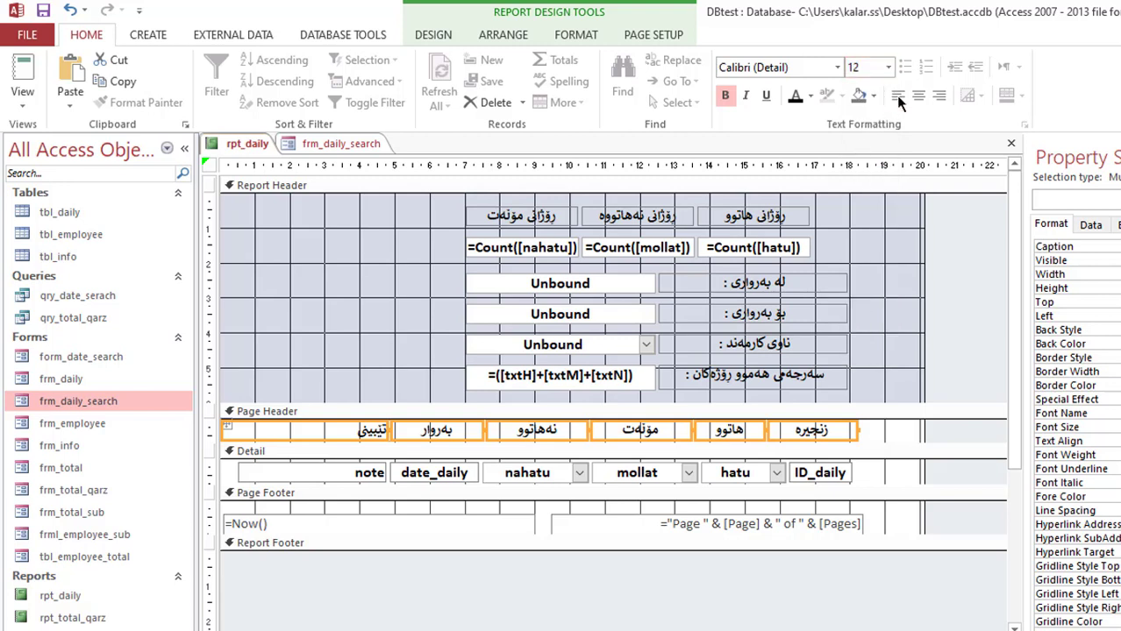
{"action": "left_click", "coordinate": [938, 97]}
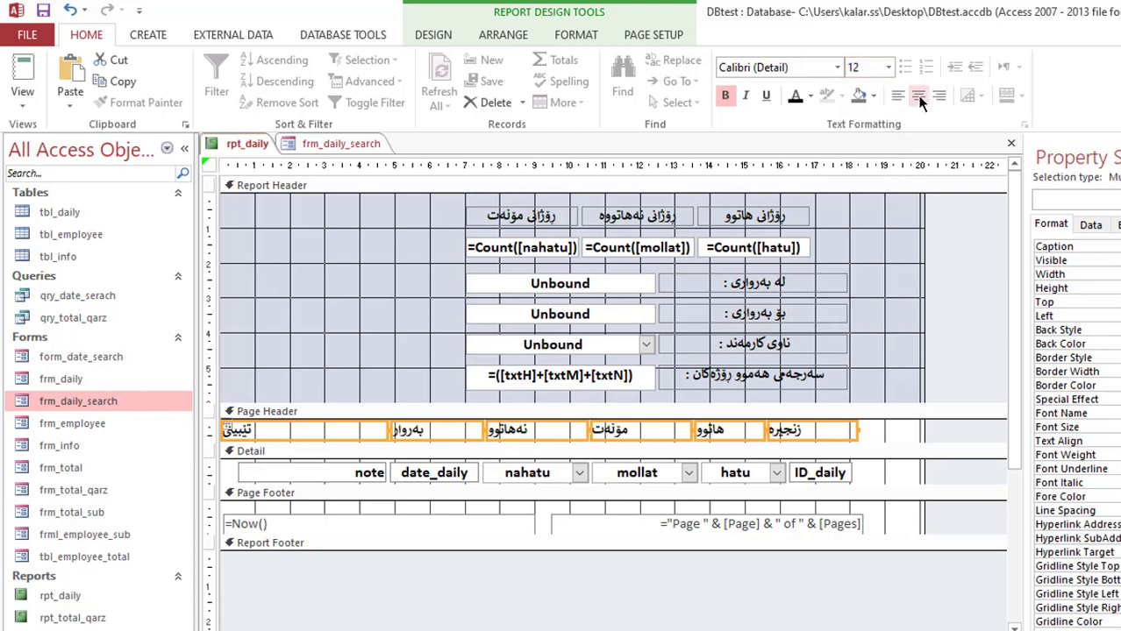
{"action": "left_click", "coordinate": [918, 97]}
{"action": "left_click", "coordinate": [339, 453]}
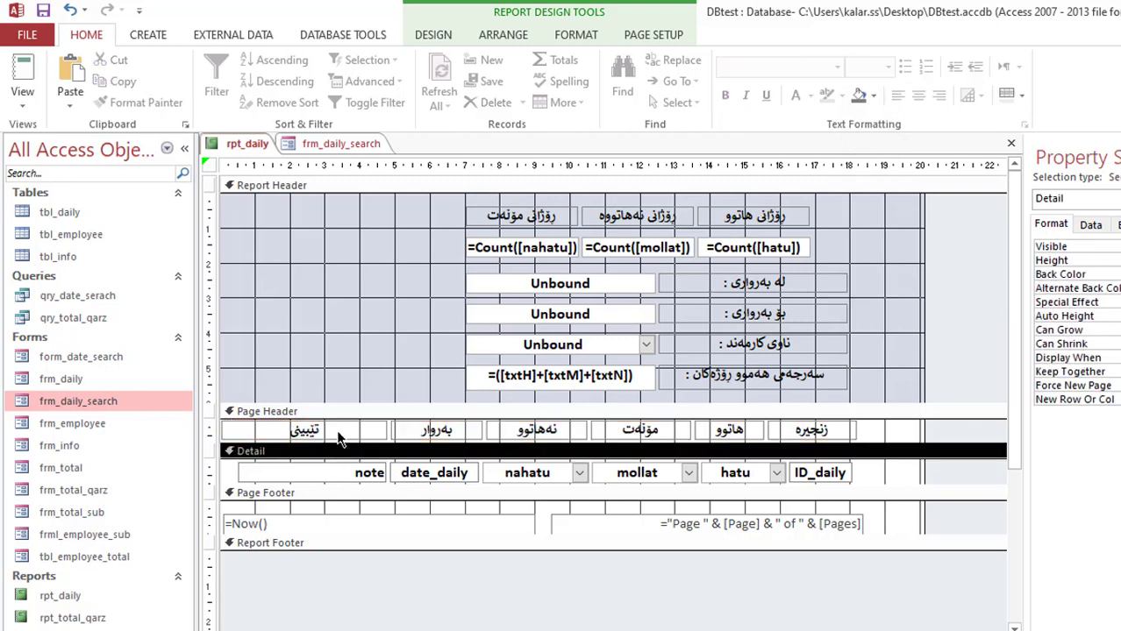
- Examine rpt_daily in Report view, checking the header boxes, column headings, record rows and page footer
{"action": "left_click", "coordinate": [22, 75]}
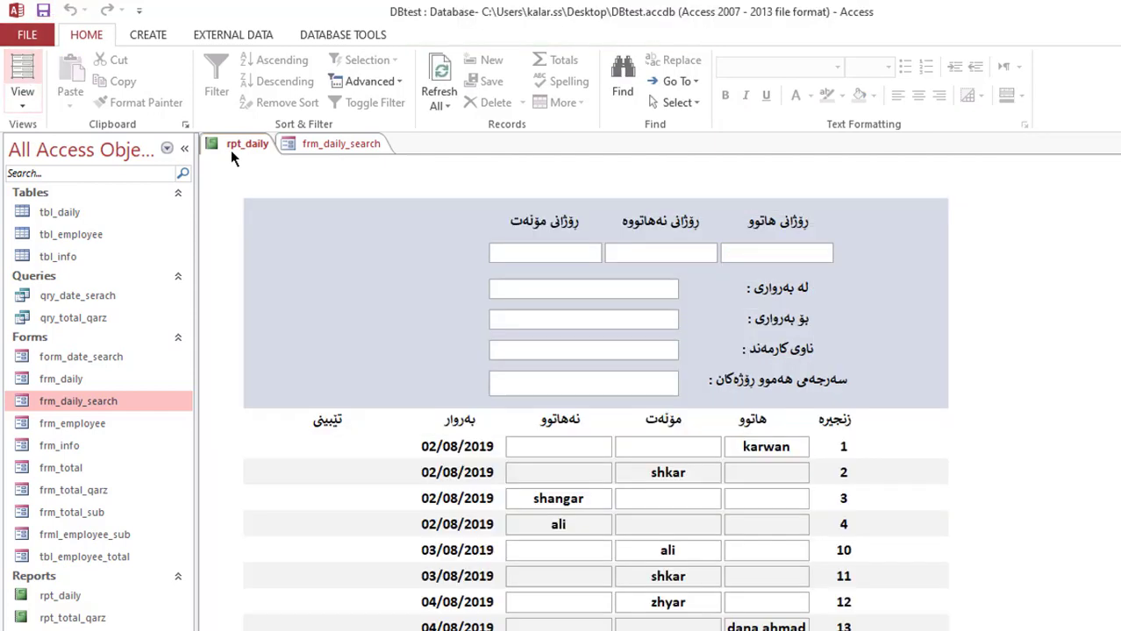
{"action": "scroll", "coordinate": [618, 279], "scroll_direction": "down", "scroll_amount": 4}
{"action": "scroll", "coordinate": [618, 282], "scroll_direction": "up", "scroll_amount": 4}
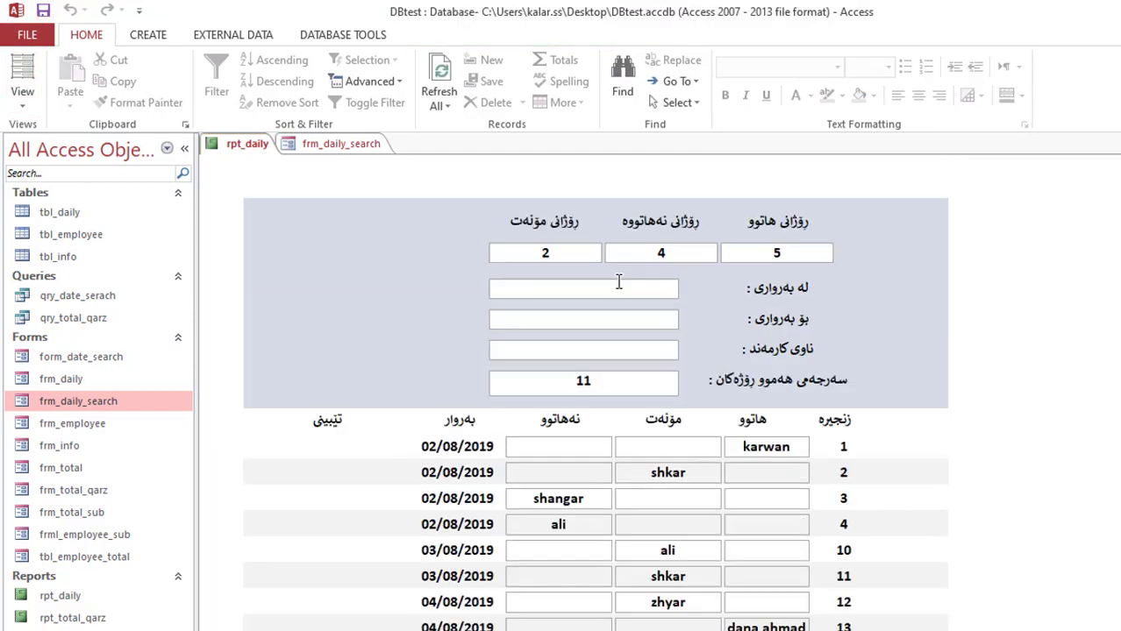
{"action": "scroll", "coordinate": [402, 204], "scroll_direction": "down", "scroll_amount": 1}
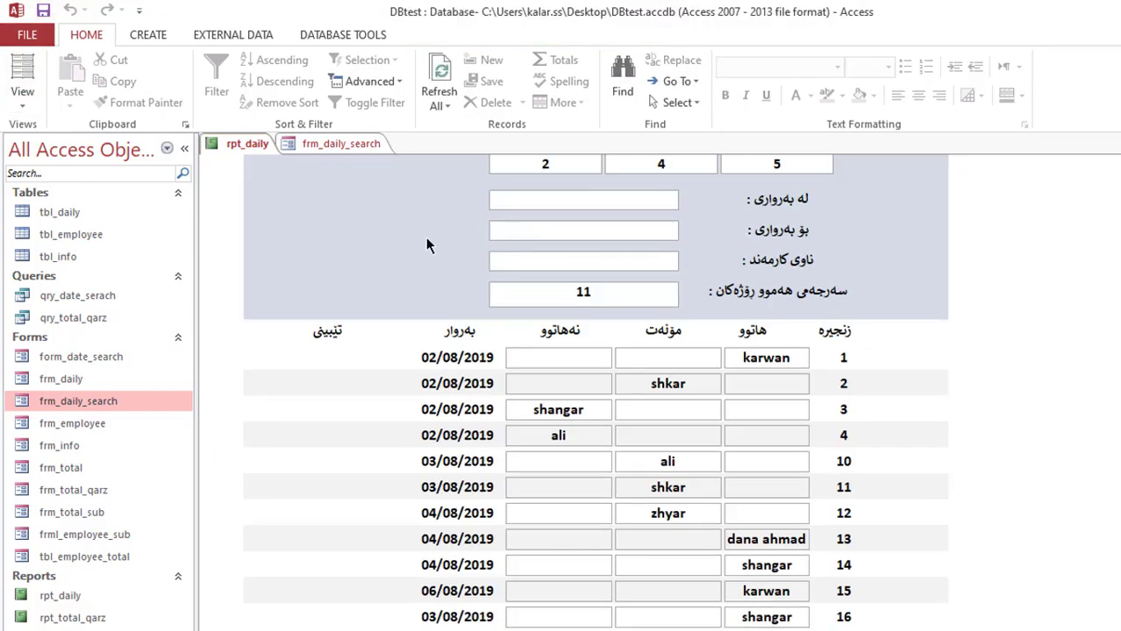
{"action": "scroll", "coordinate": [623, 379], "scroll_direction": "up", "scroll_amount": 1}
{"action": "scroll", "coordinate": [693, 373], "scroll_direction": "down", "scroll_amount": 2}
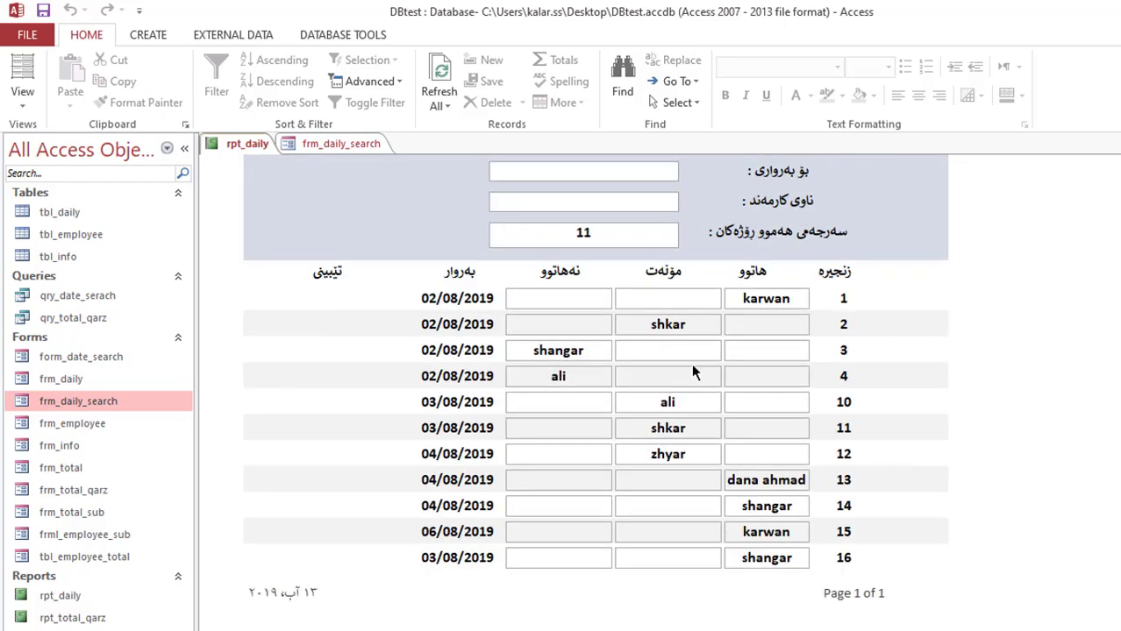
{"action": "left_click", "coordinate": [707, 327]}
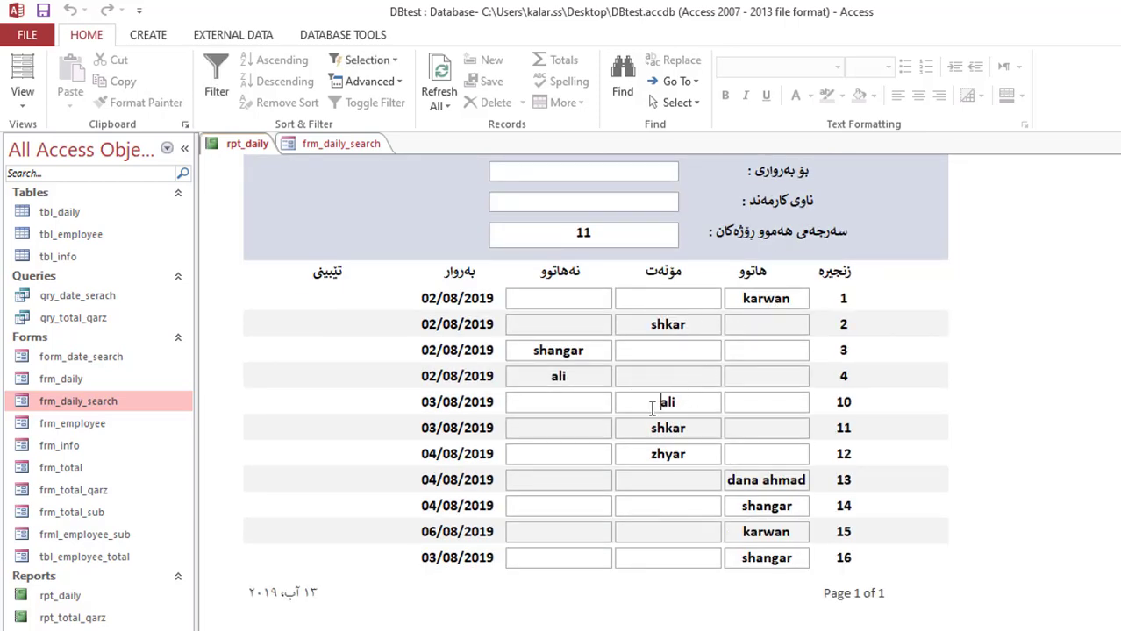
{"action": "left_click", "coordinate": [560, 371]}
- Show frm_daily_search in Form view and enter 01/01/2019 as the from date and 1/9 as the to date
{"action": "left_click", "coordinate": [342, 141]}
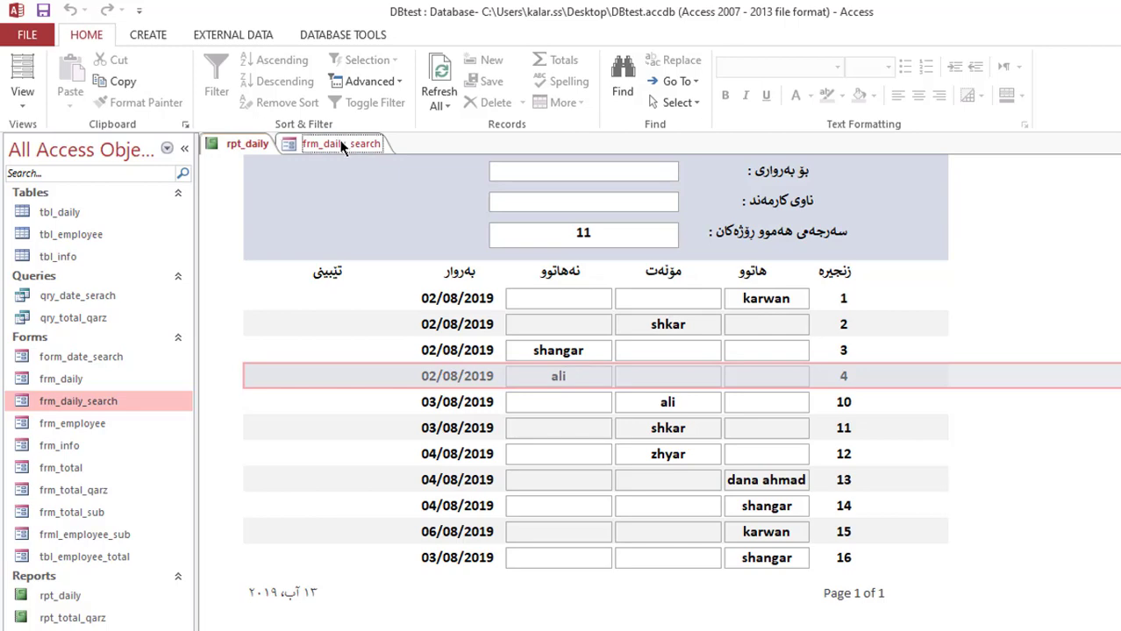
{"action": "left_click", "coordinate": [27, 70]}
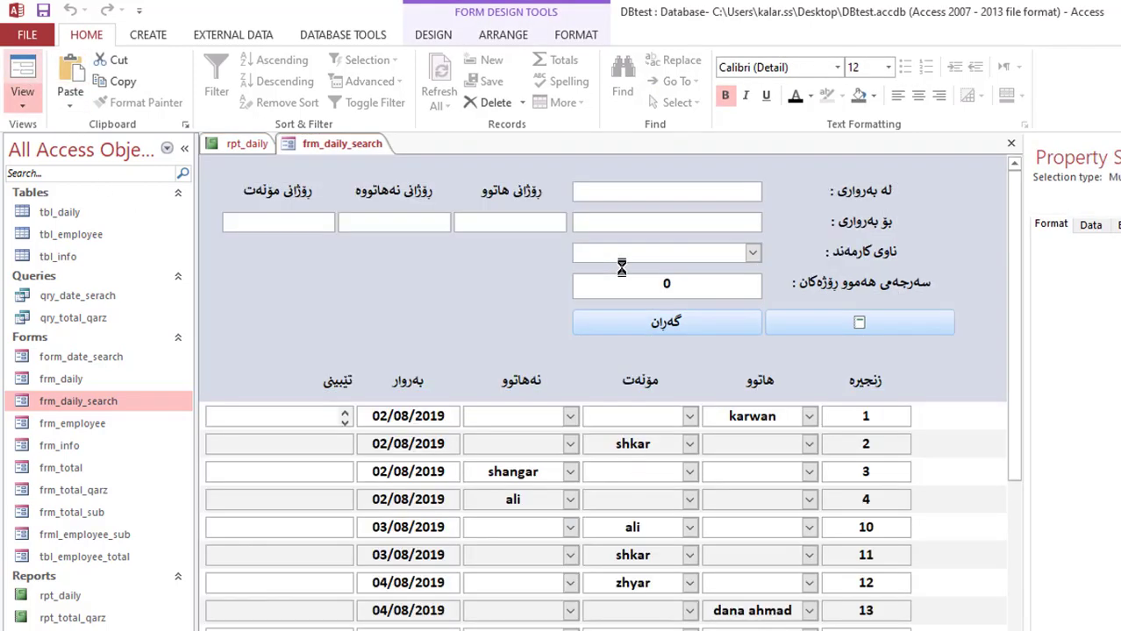
{"action": "left_click", "coordinate": [696, 191]}
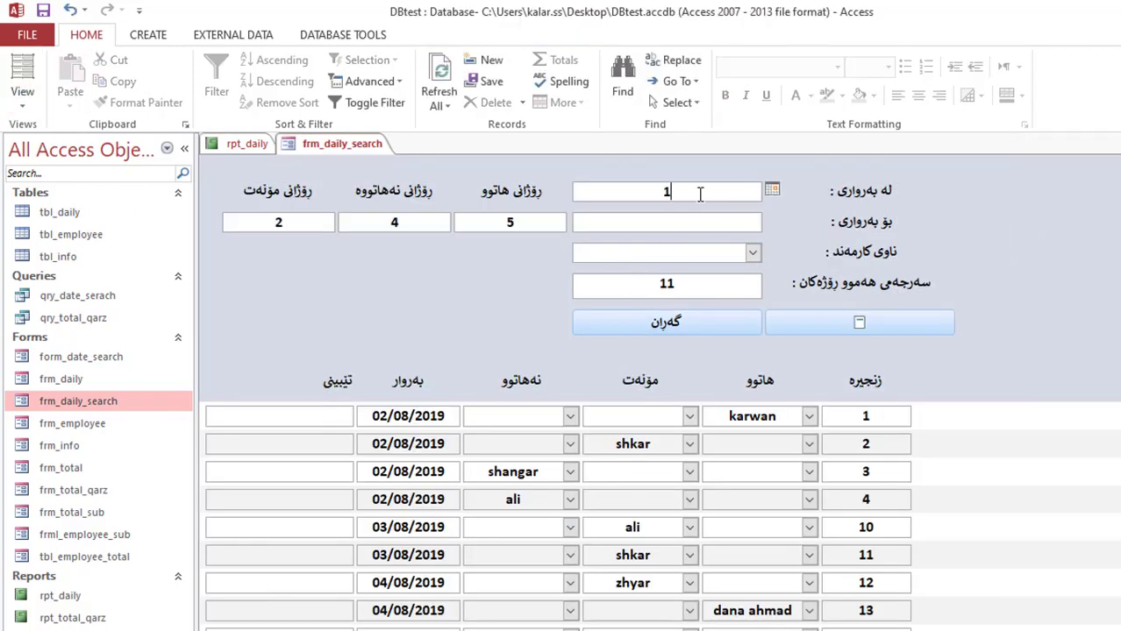
{"action": "type", "text": "1/01/2019"}
{"action": "key", "text": "Tab"}
{"action": "type", "text": "1/09"}
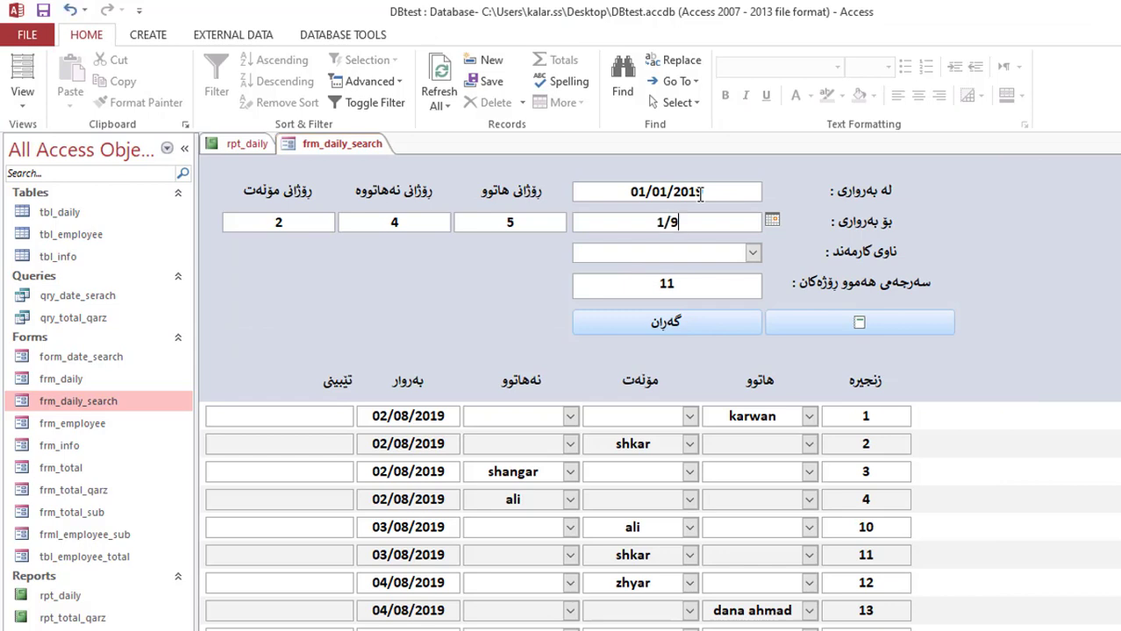